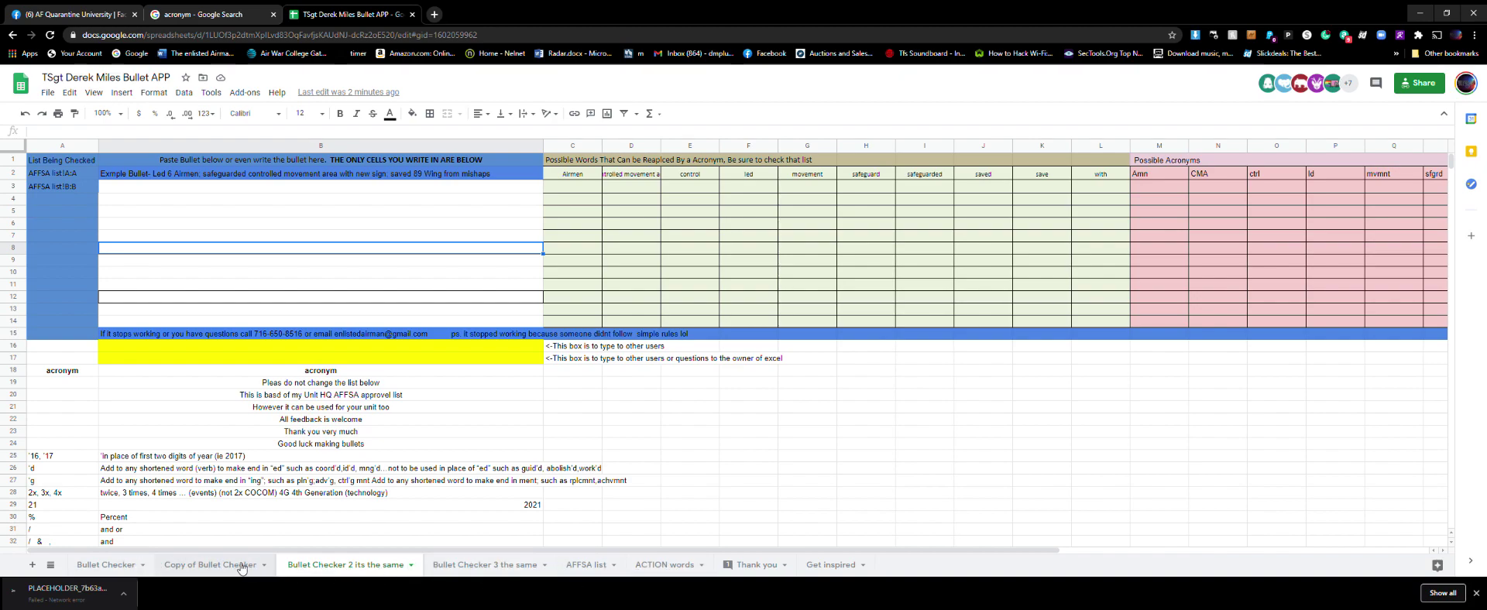
click(242, 566)
click(128, 565)
click(387, 565)
click(480, 563)
click(134, 564)
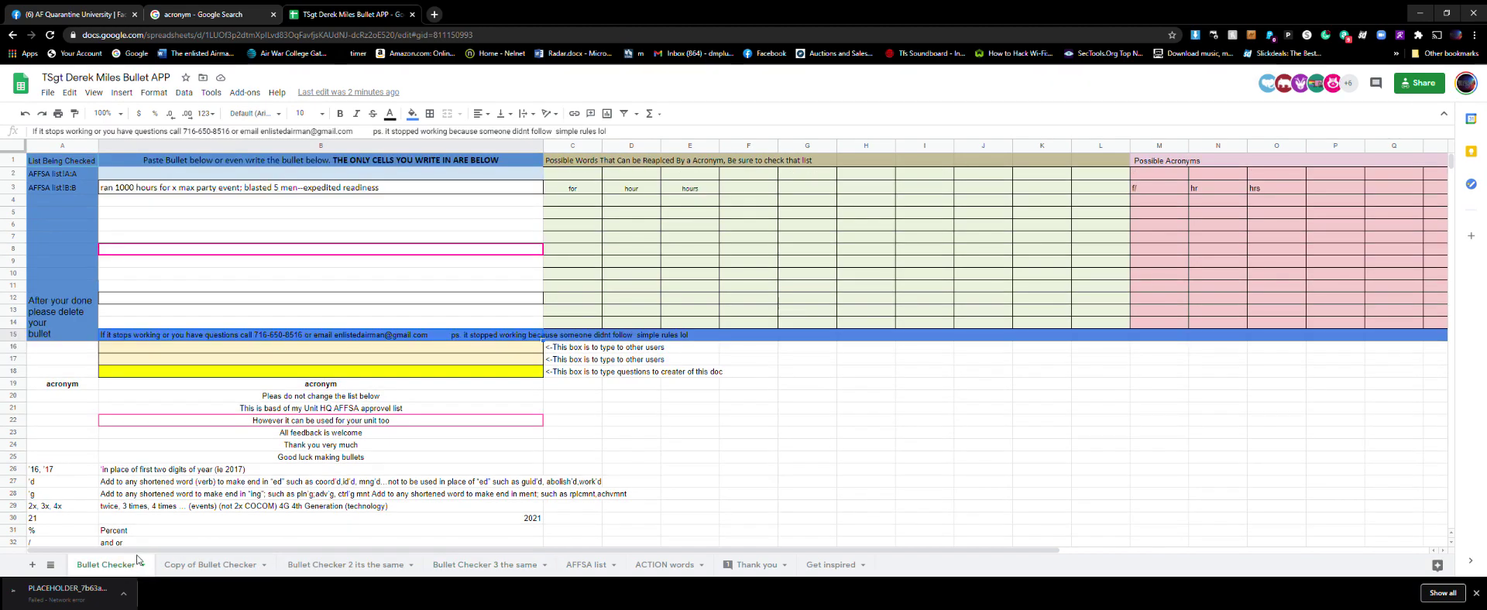
click(224, 565)
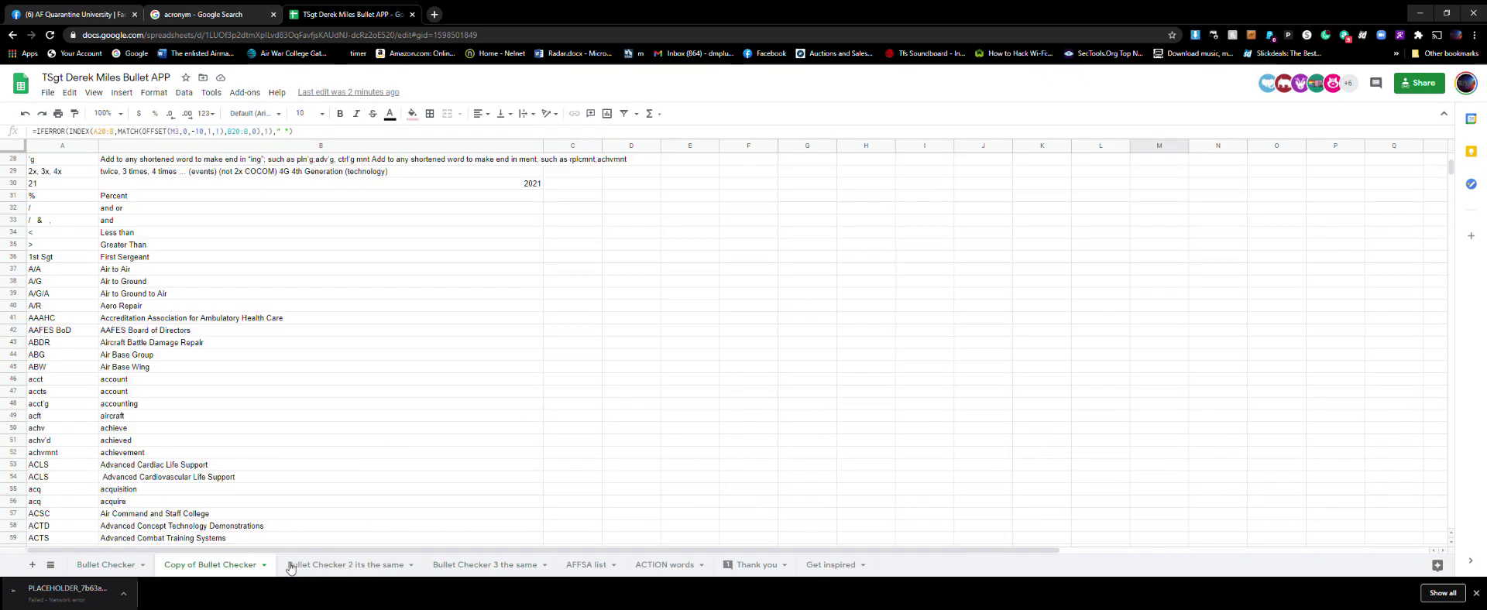
click(319, 567)
click(481, 564)
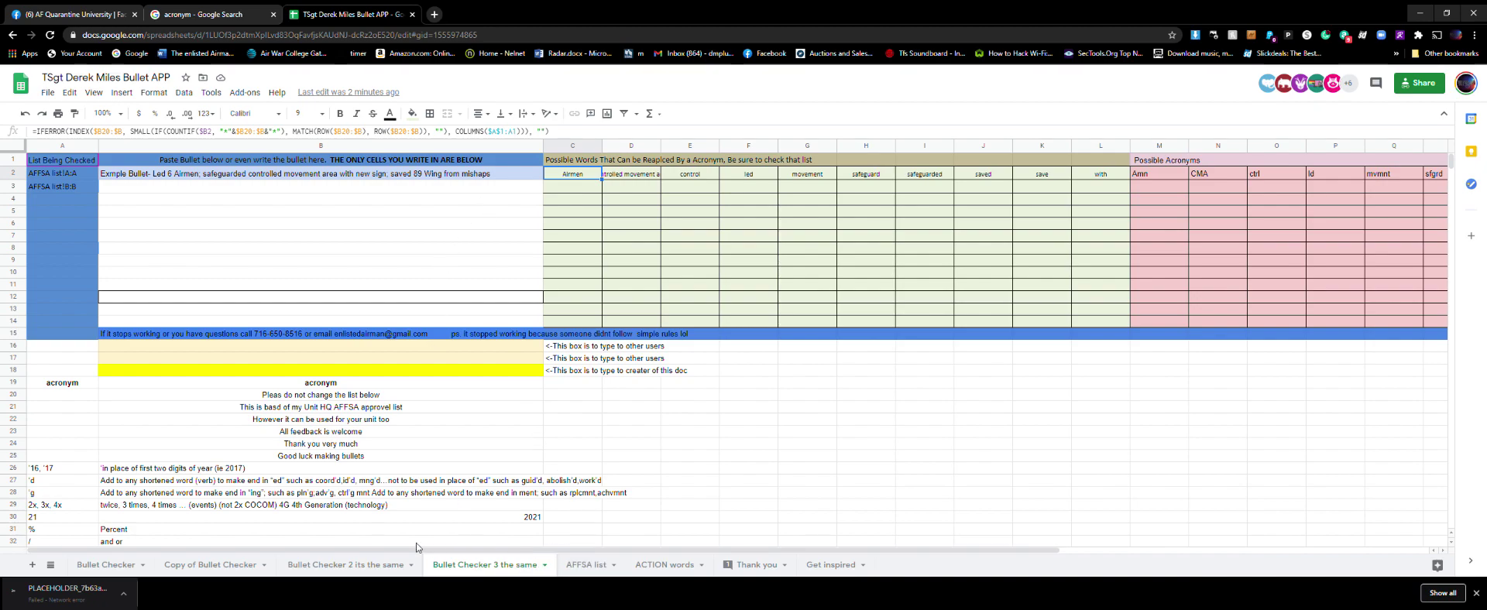
click(341, 566)
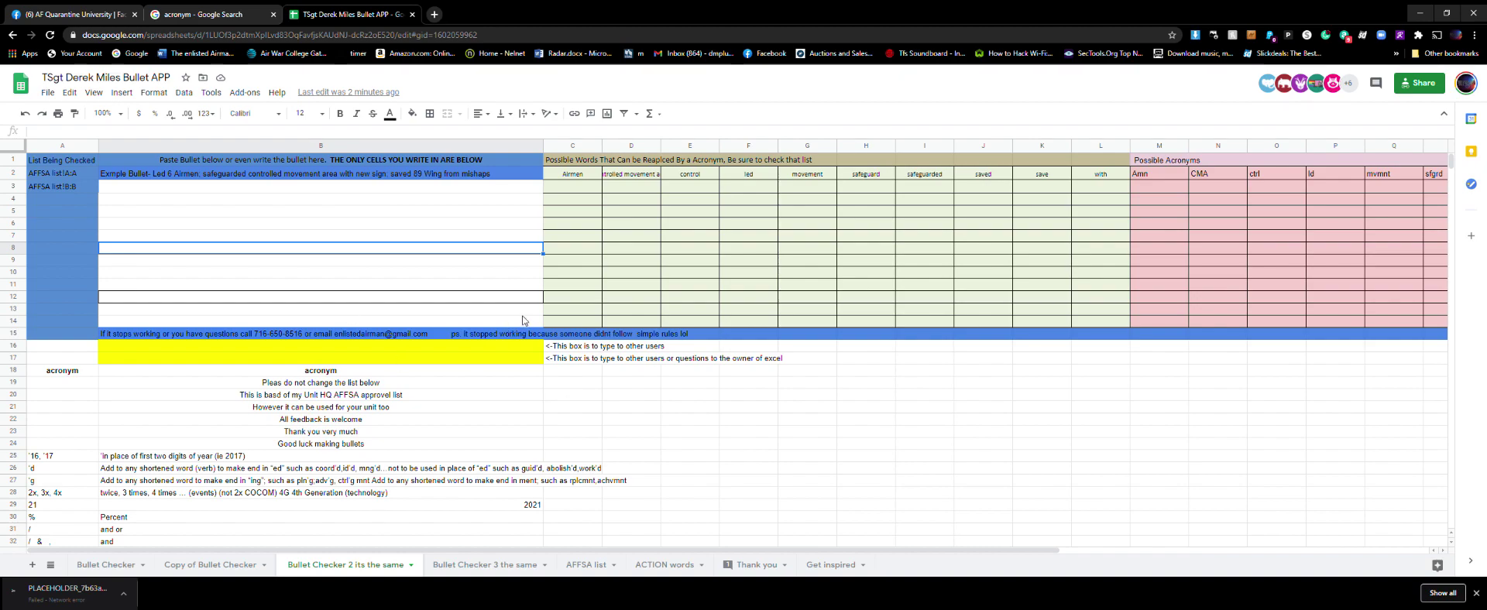
click(512, 346)
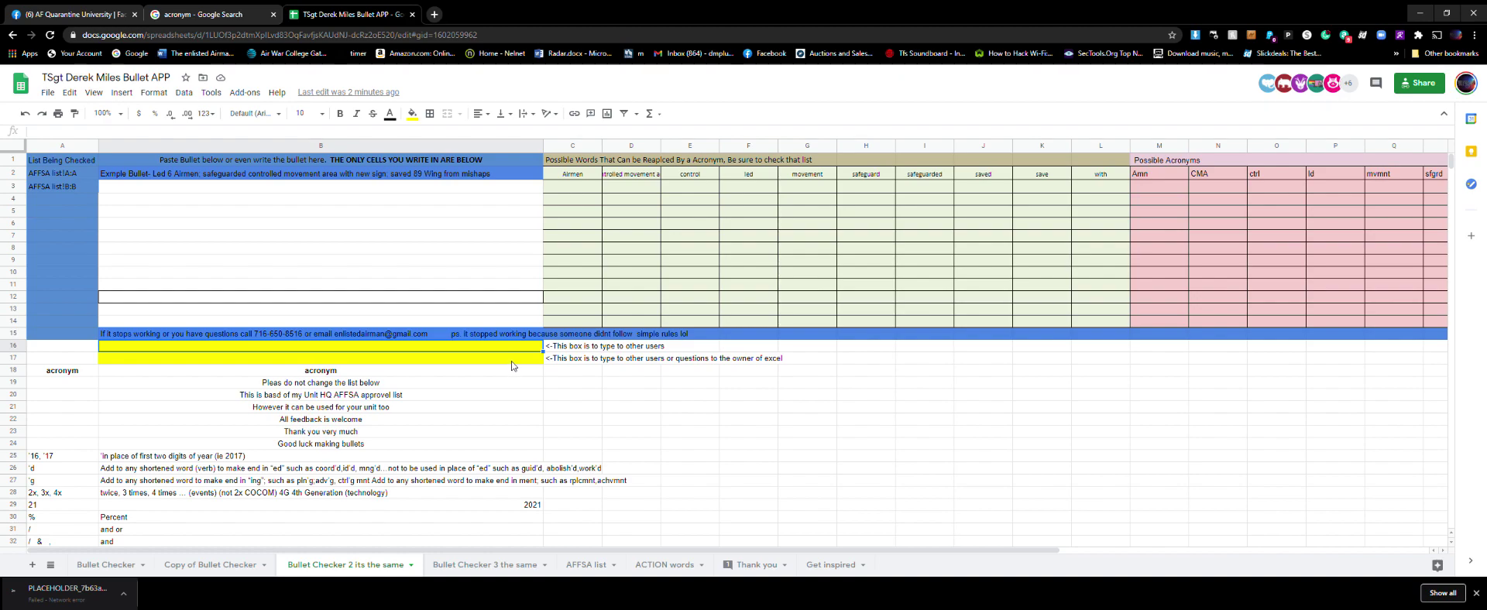
click(512, 360)
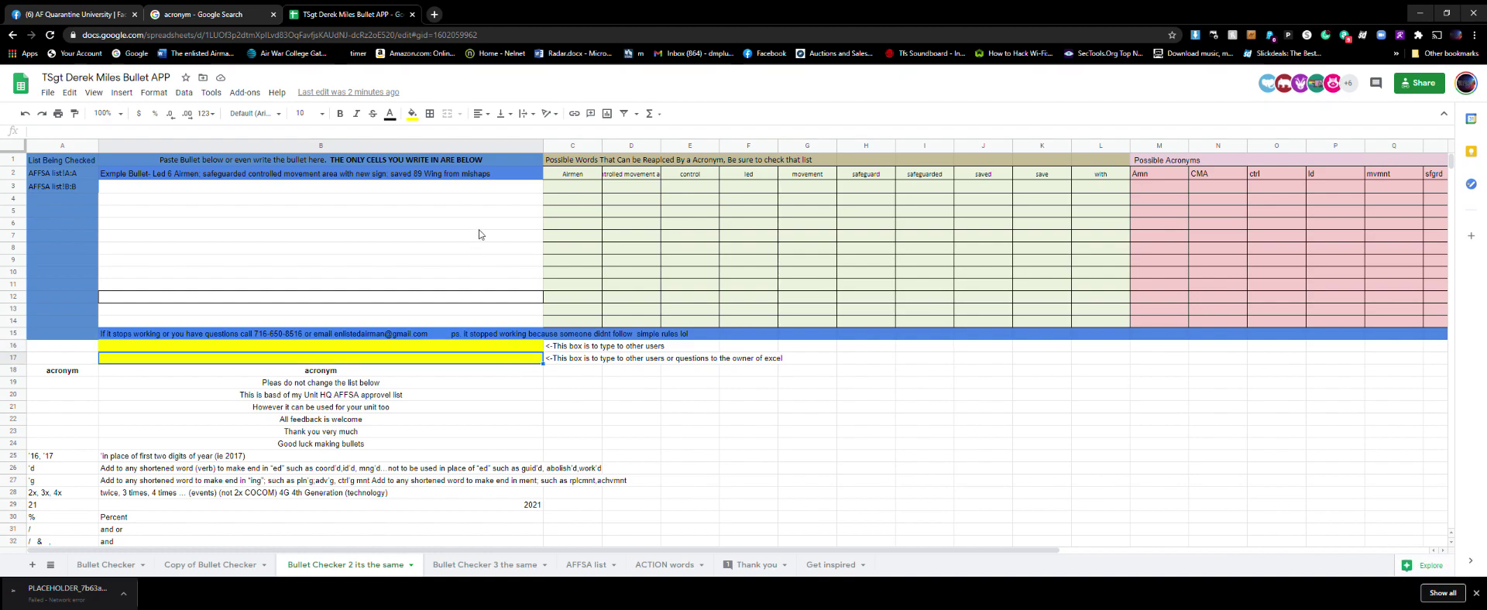
click(469, 201)
click(474, 176)
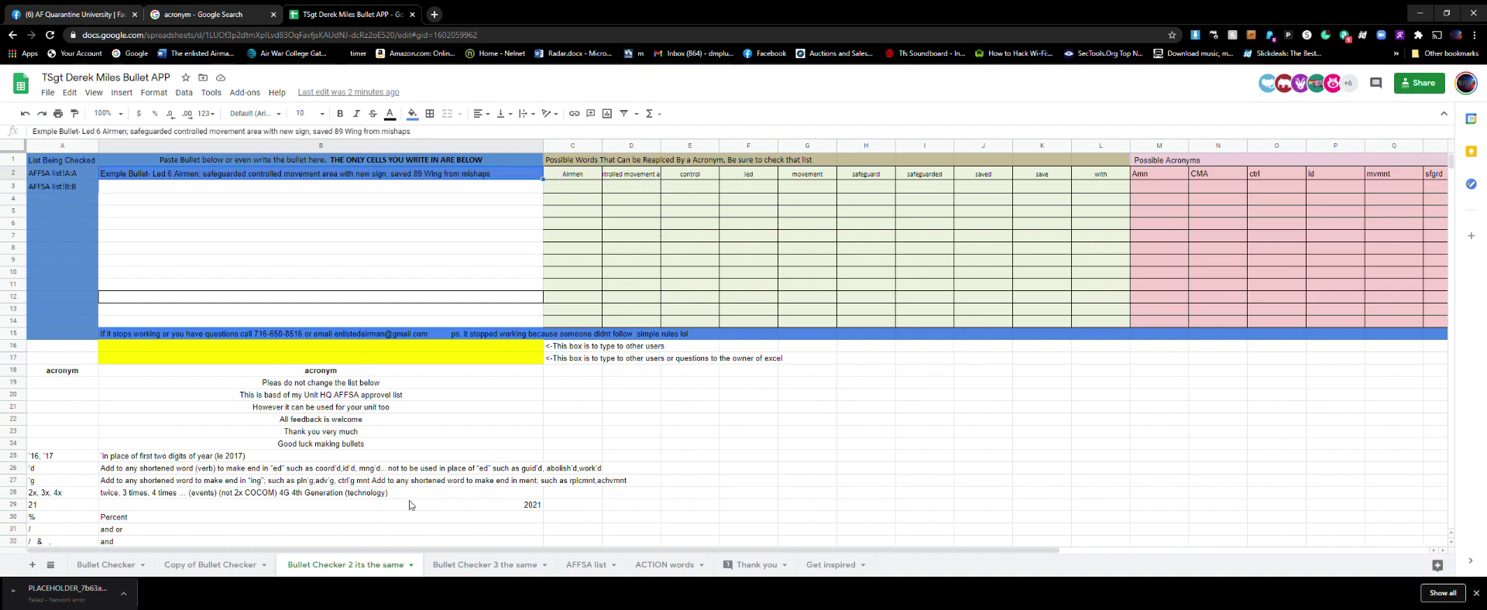
Browse the AFFSA list, ACTION words and Thank you sheets.
click(584, 564)
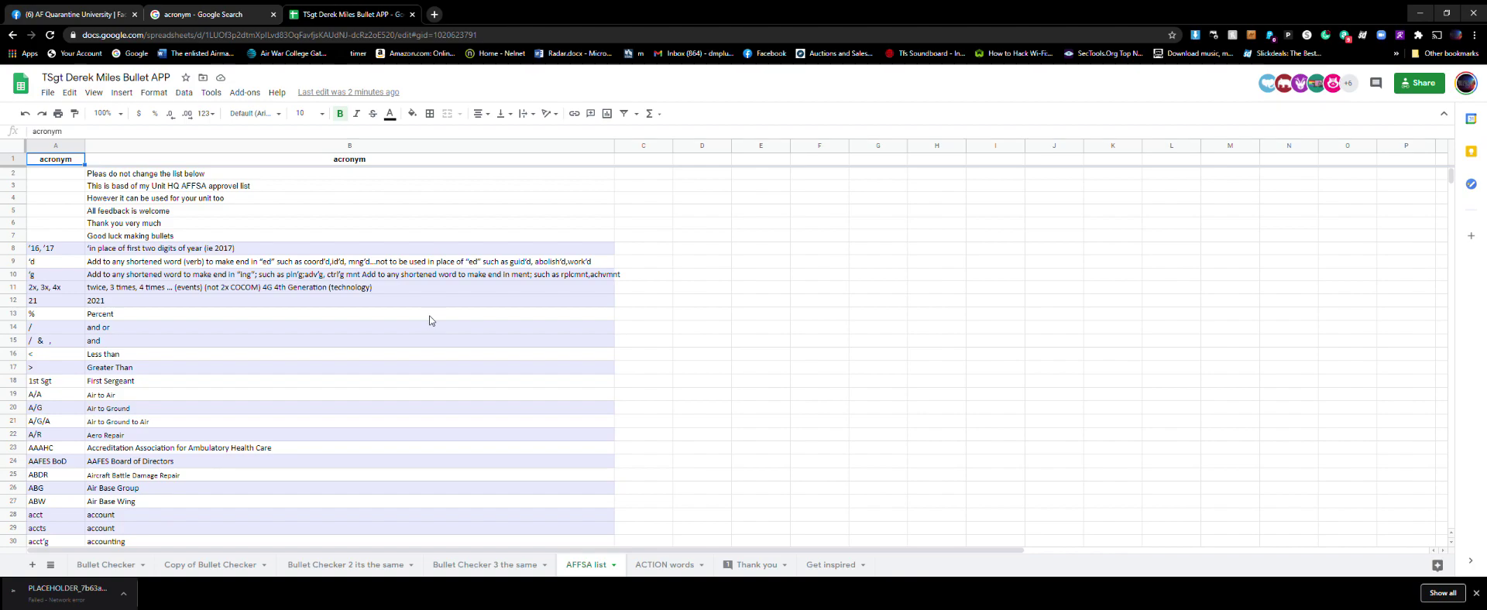
scroll(432, 325, down, 5)
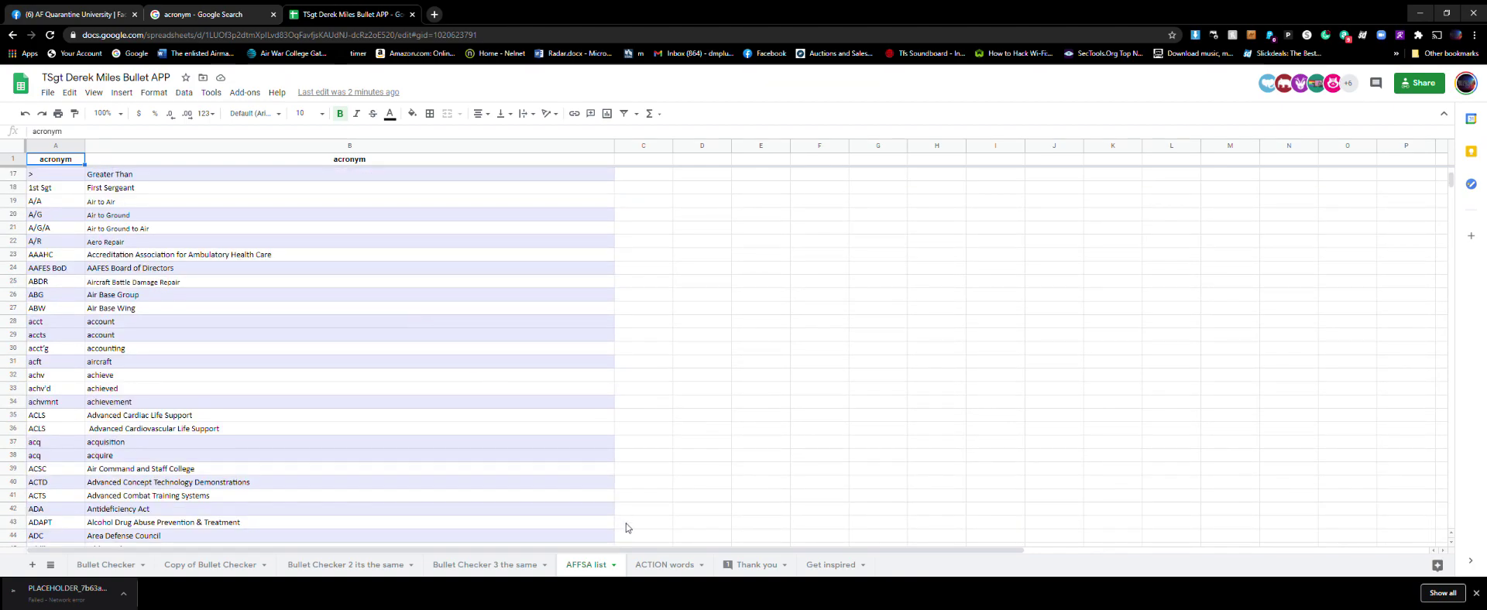
click(655, 565)
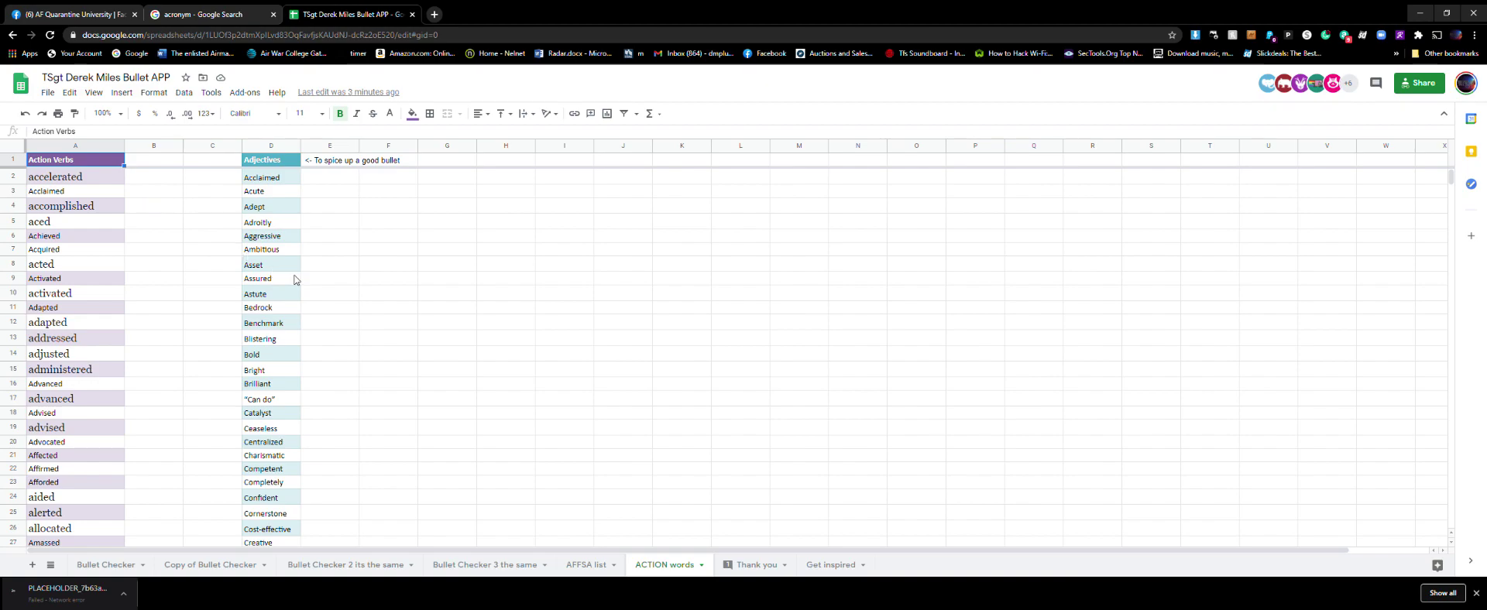
click(763, 568)
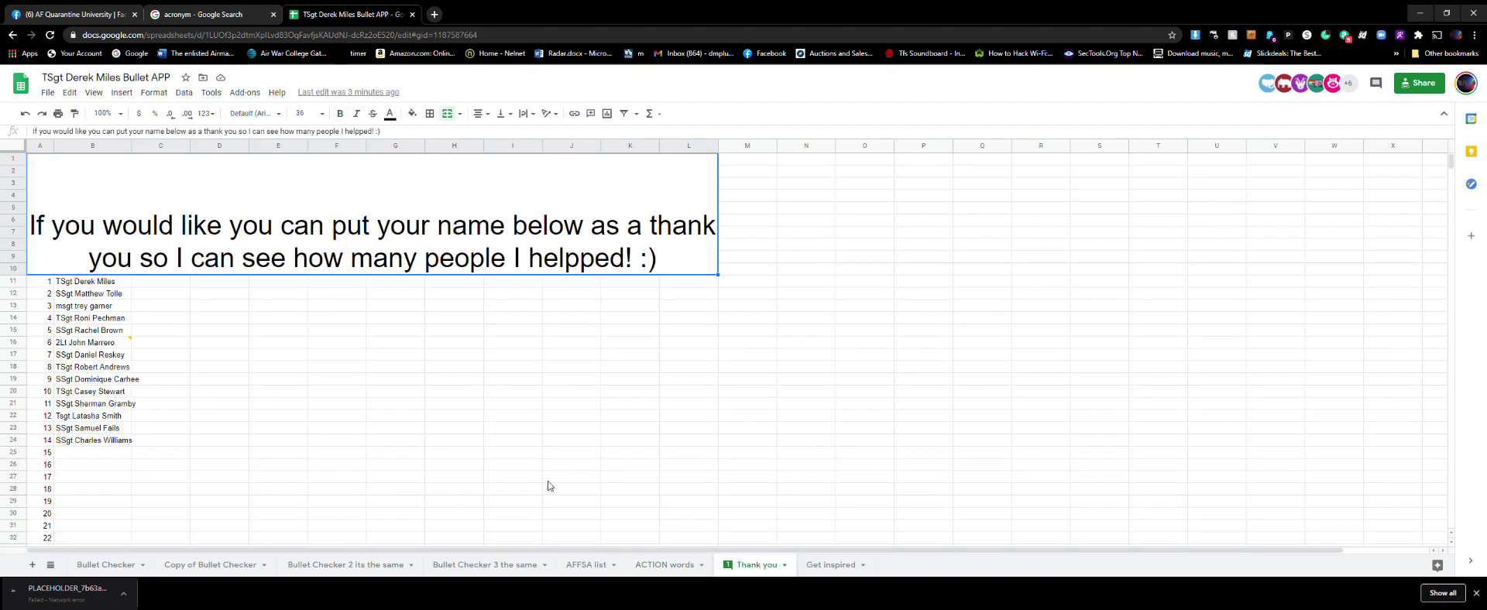
Scroll through the Get inspired sheet's Air Force competencies and writing guidance.
click(813, 567)
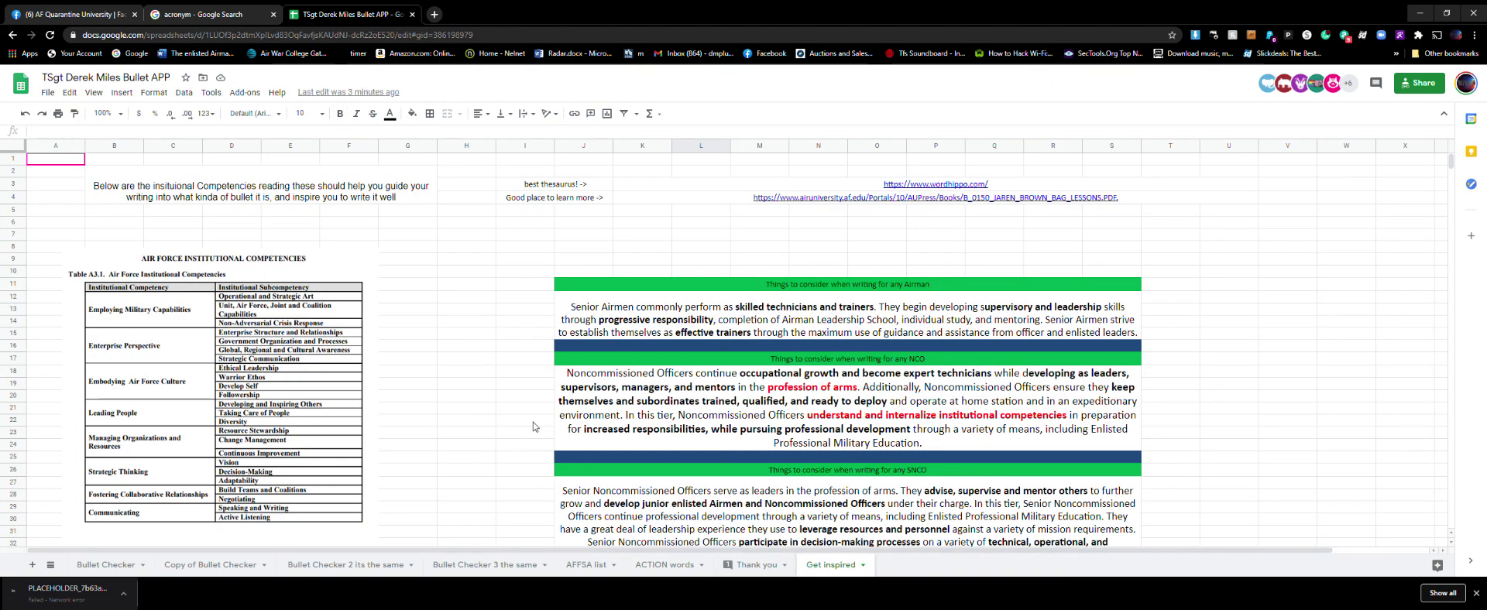
scroll(504, 381, down, 3)
scroll(503, 380, up, 5)
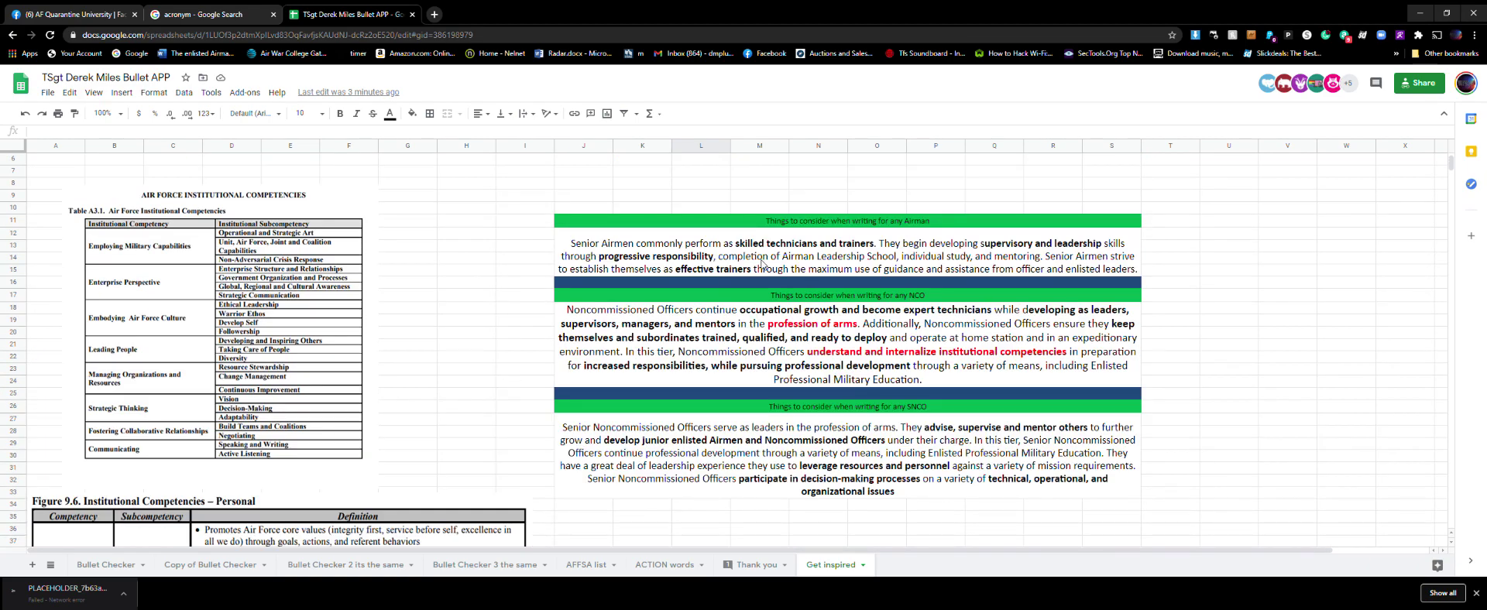
scroll(465, 340, down, 5)
scroll(421, 303, up, 2)
scroll(421, 303, up, 4)
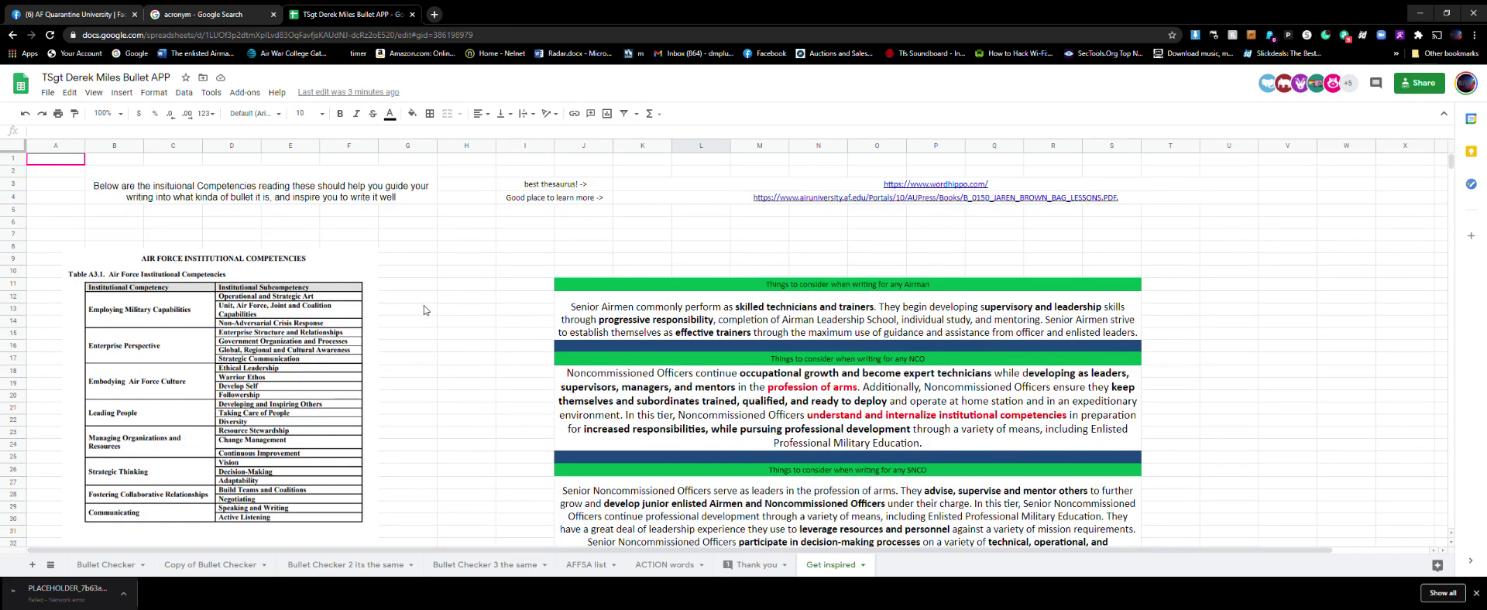
Go through the Bullet Checker tabs to Bullet Checker 3 and select empty cell B3.
click(128, 570)
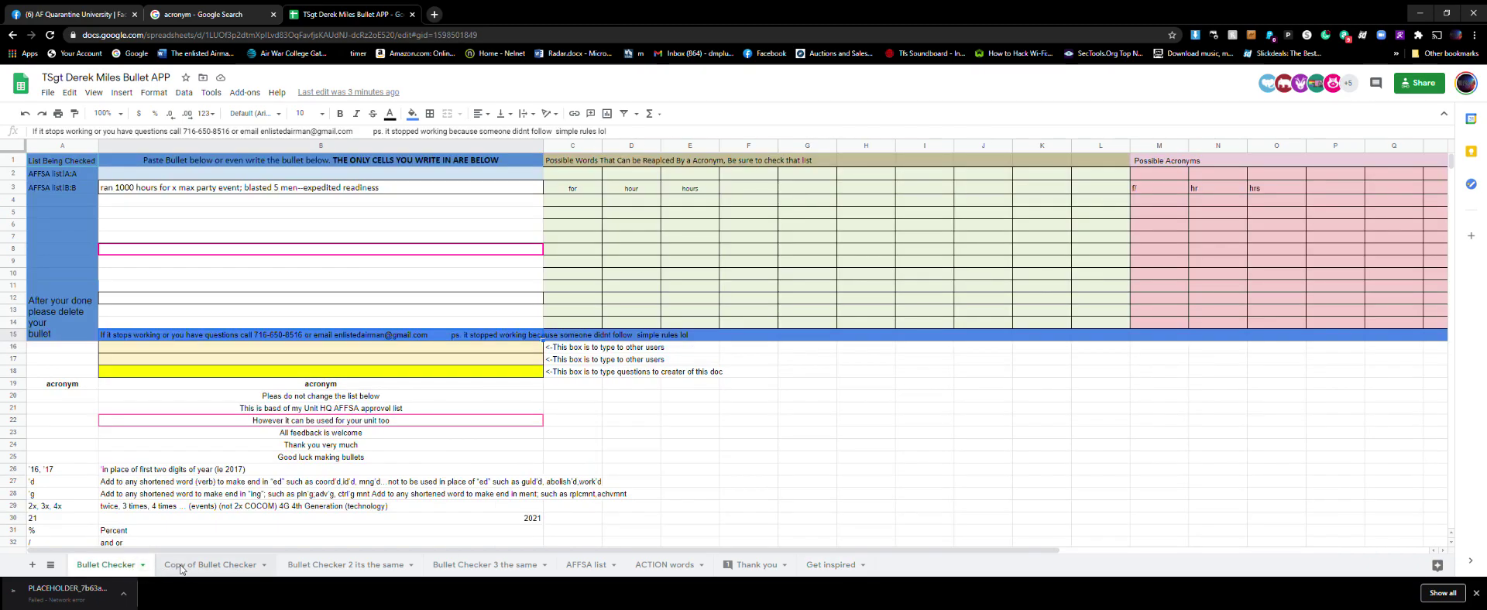
click(181, 570)
click(324, 573)
click(473, 568)
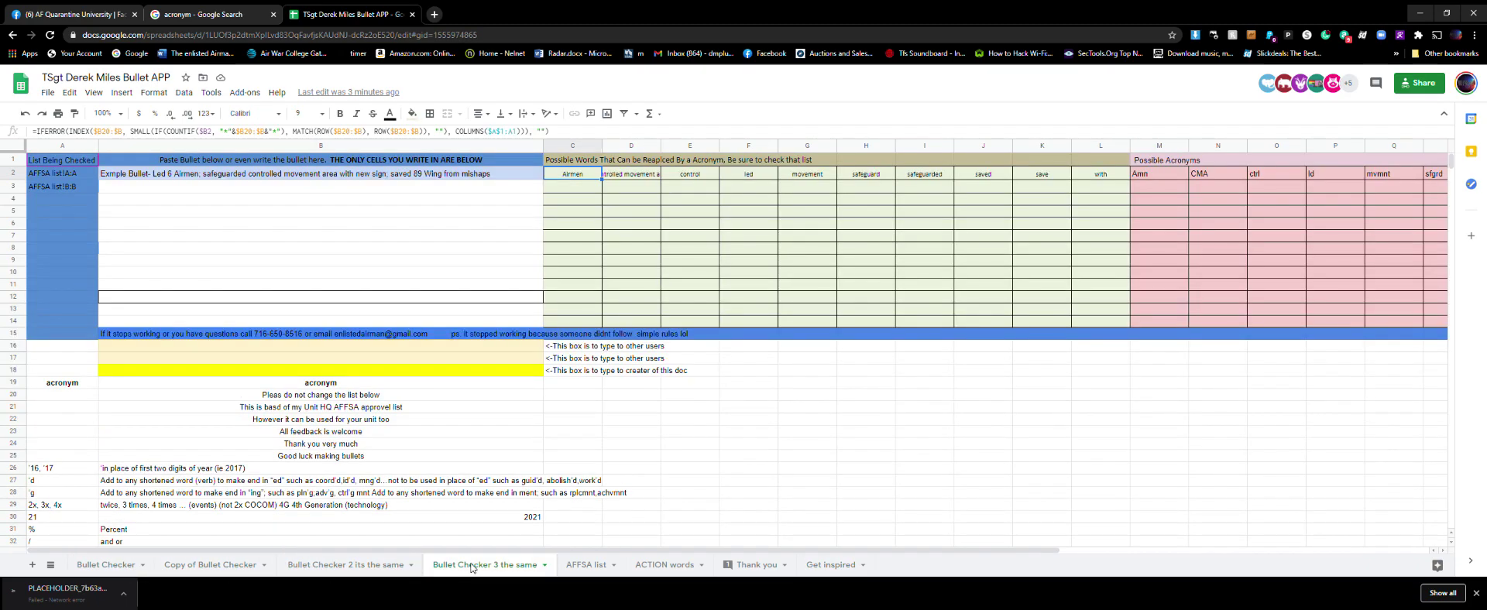
click(490, 191)
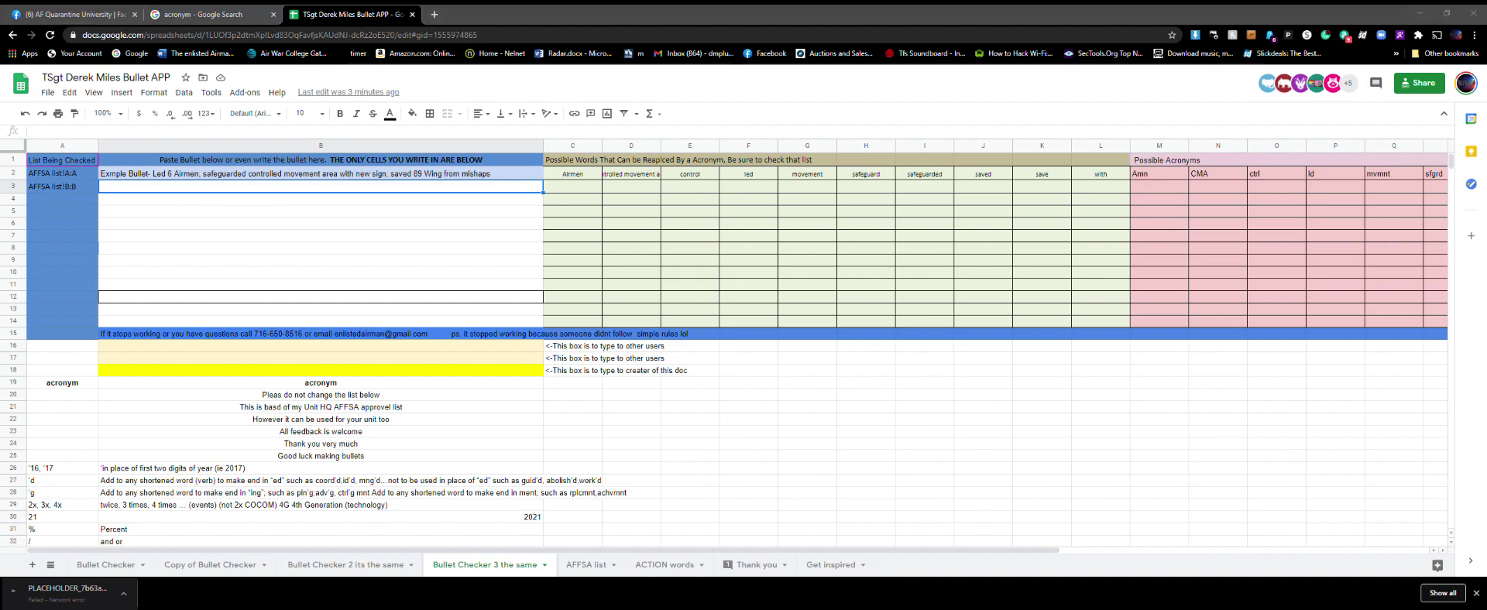
Paste the SAPR bullet into B3 and insert 'wing' after Primary.
click(484, 194)
text(- Primary ld f/ SAPR & Suicide prevention prgm; built entire prgm, hosted 5 mtgs; empower'd 120 mbrs w/ skills)
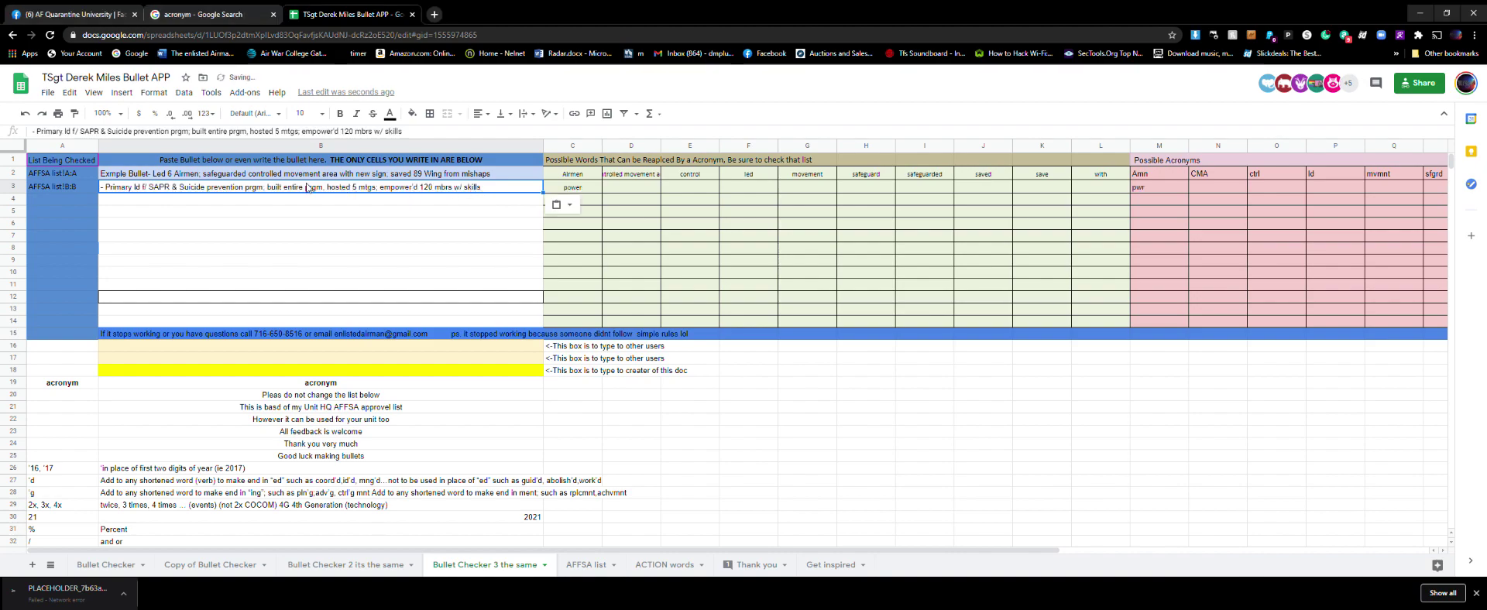
double_click(136, 194)
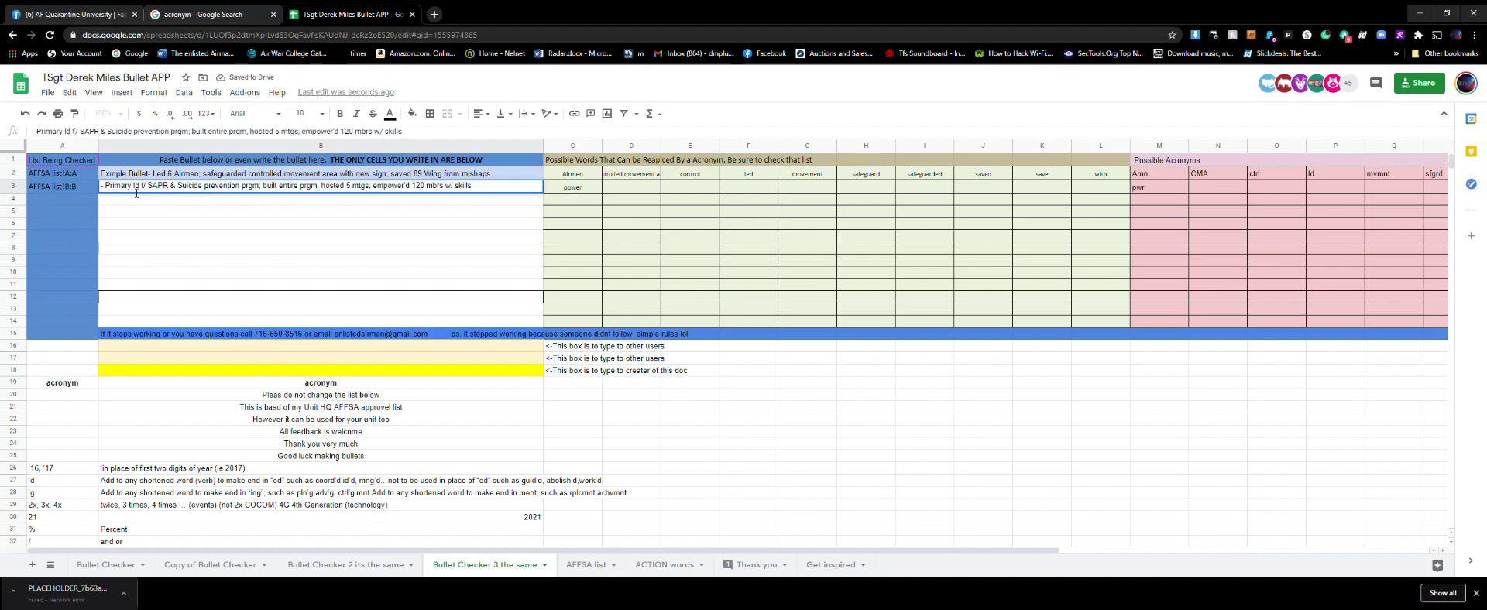
text(wing)
key(Return)
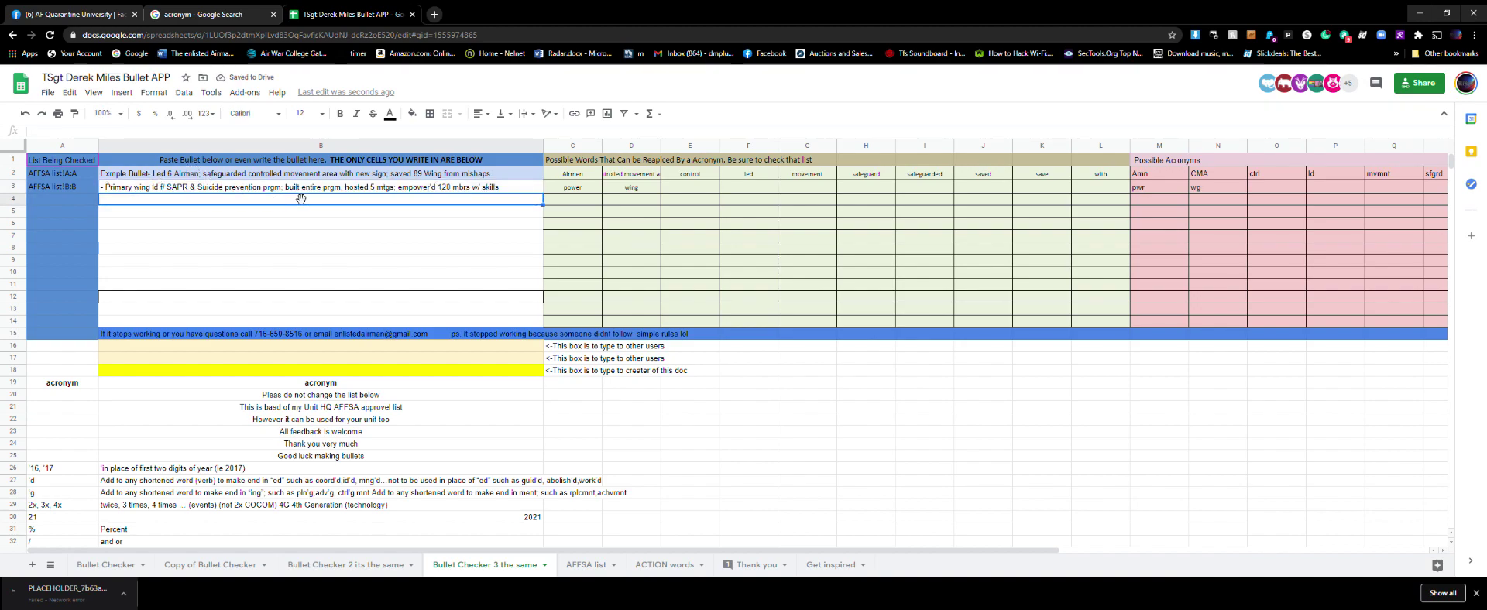
click(419, 188)
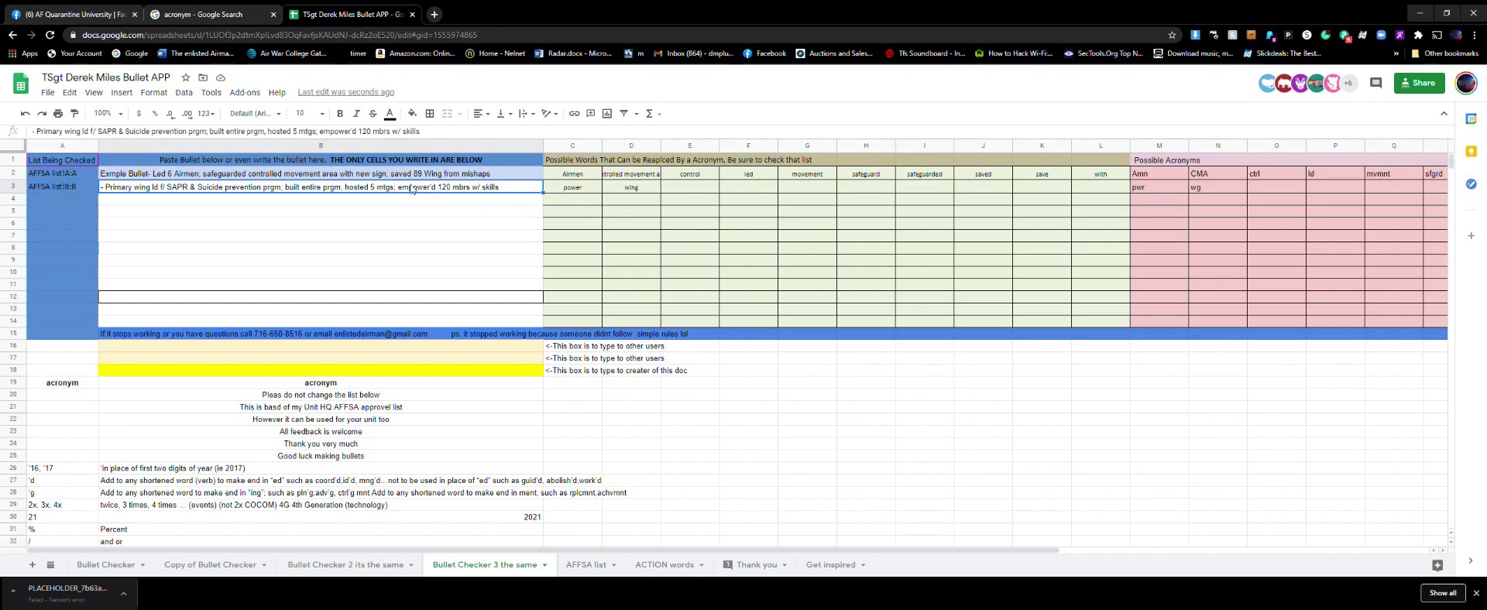
Inspect the formulas behind the power candidate and the pwr acronym.
click(573, 194)
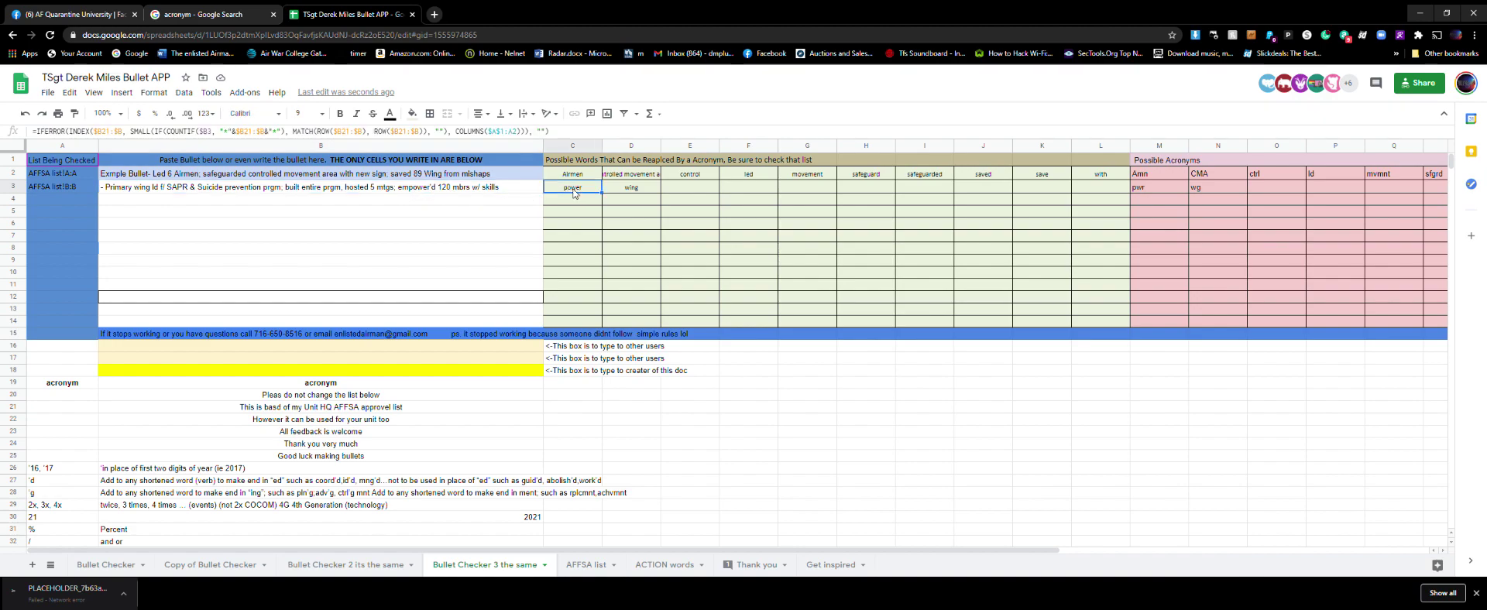
click(430, 193)
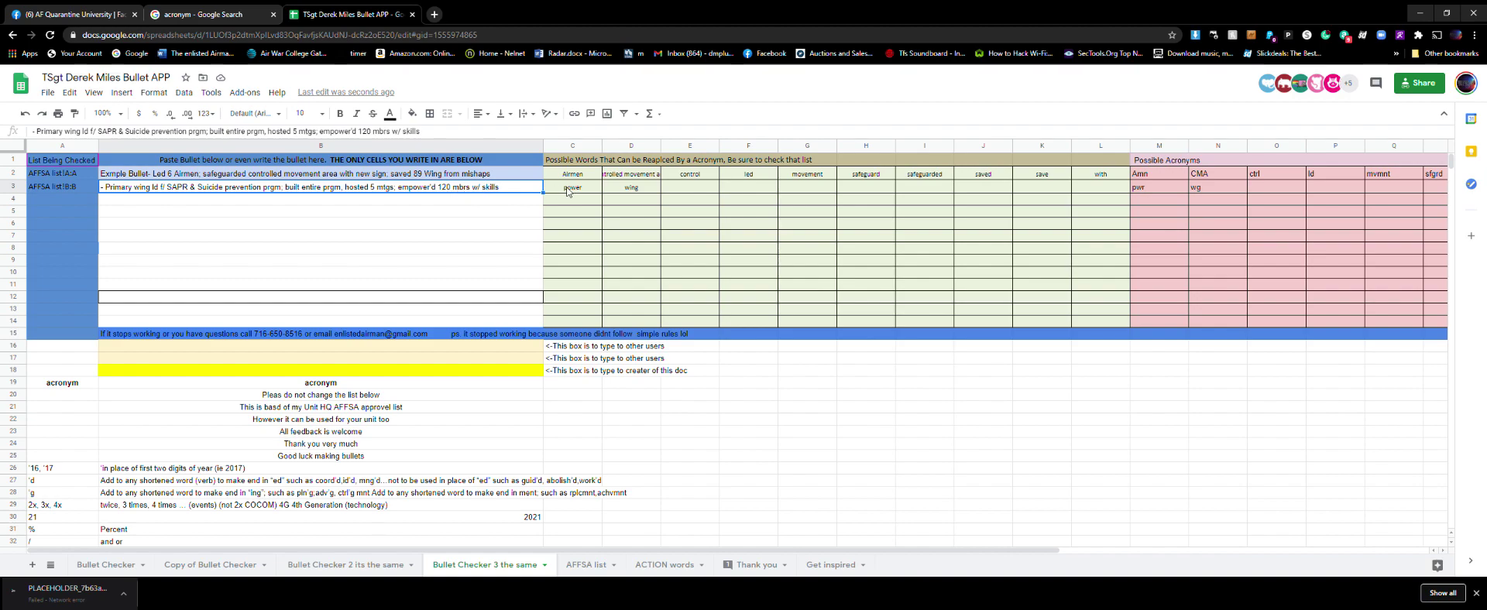
click(1169, 189)
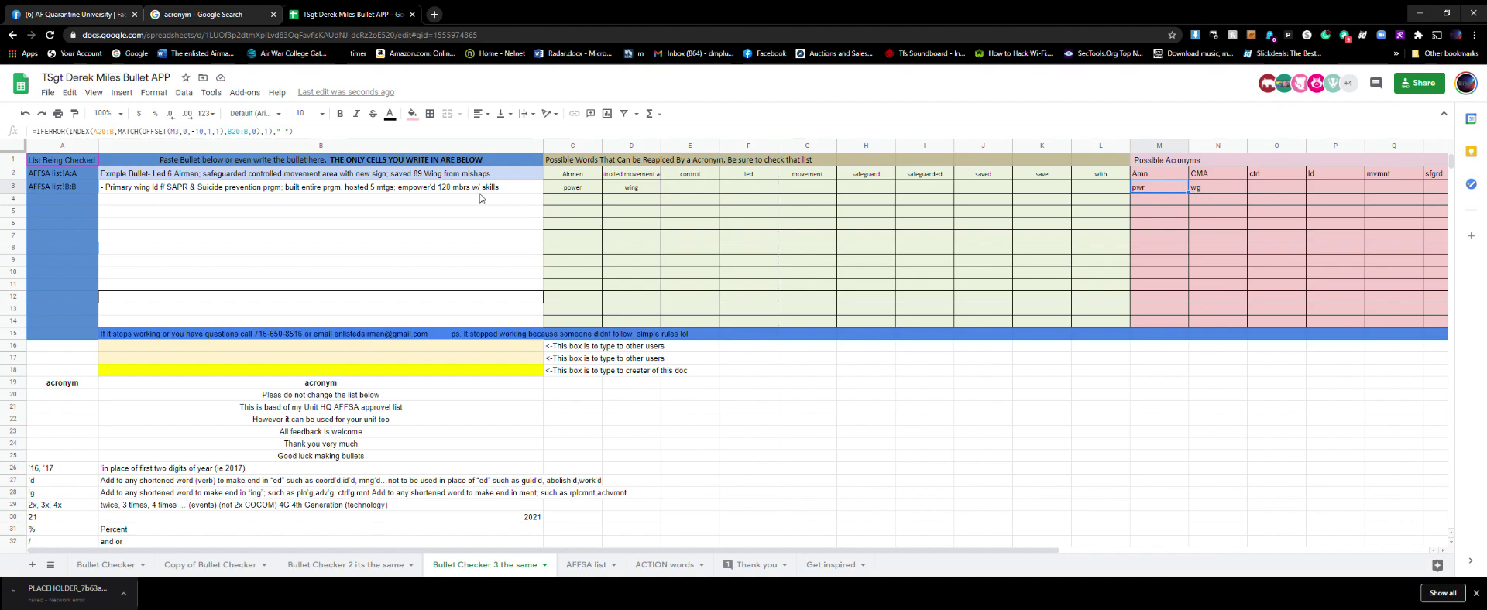
Replace 'wing' with 'wg' in the B3 bullet.
click(153, 194)
double_click(149, 195)
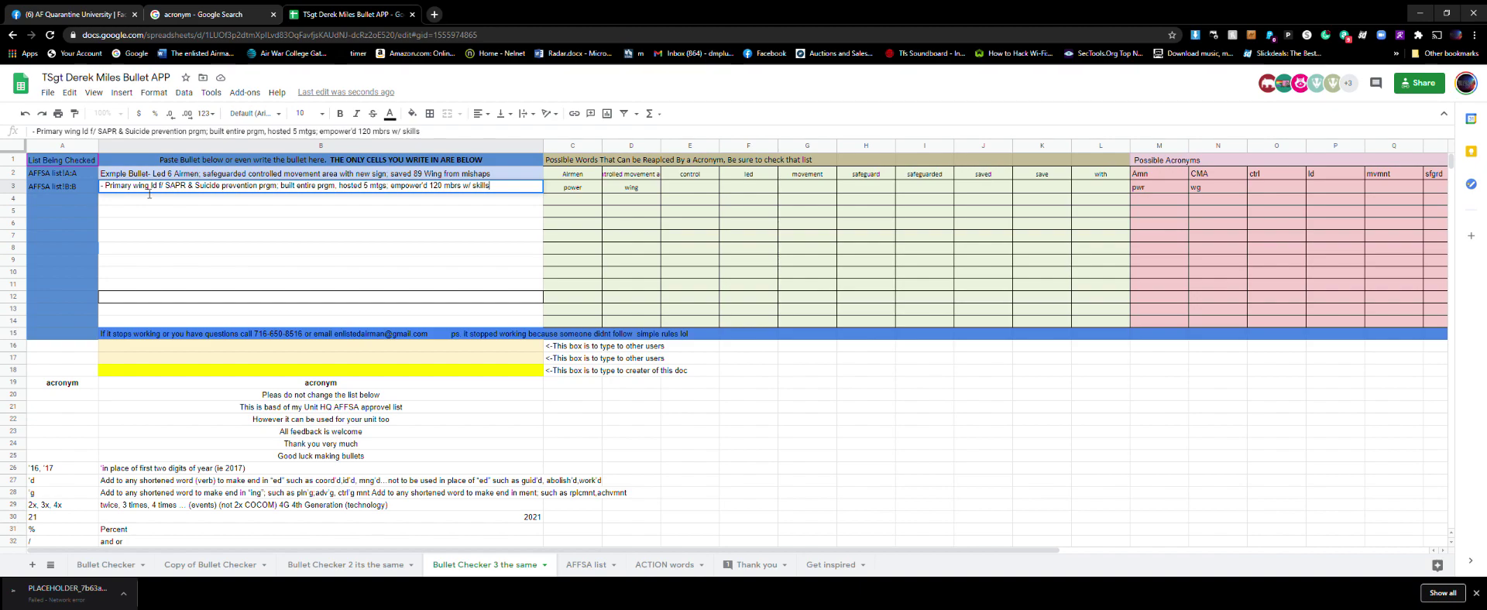
double_click(147, 189)
text(wg)
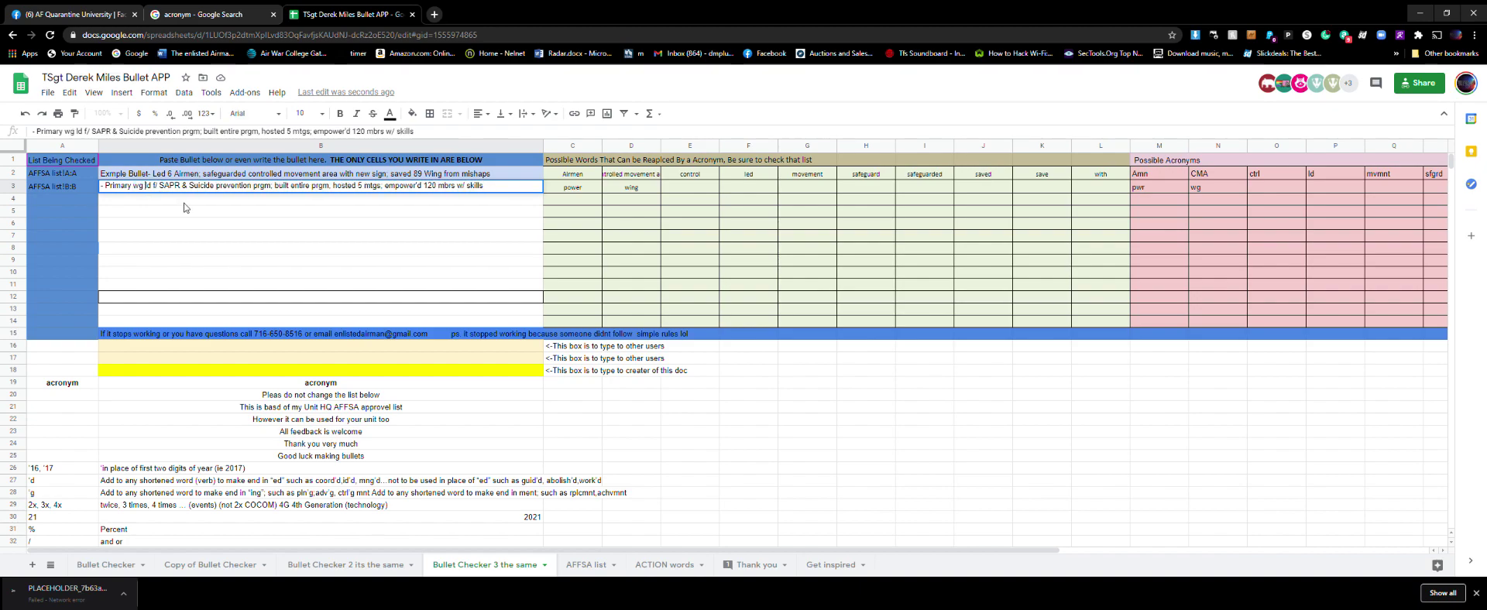
key(Return)
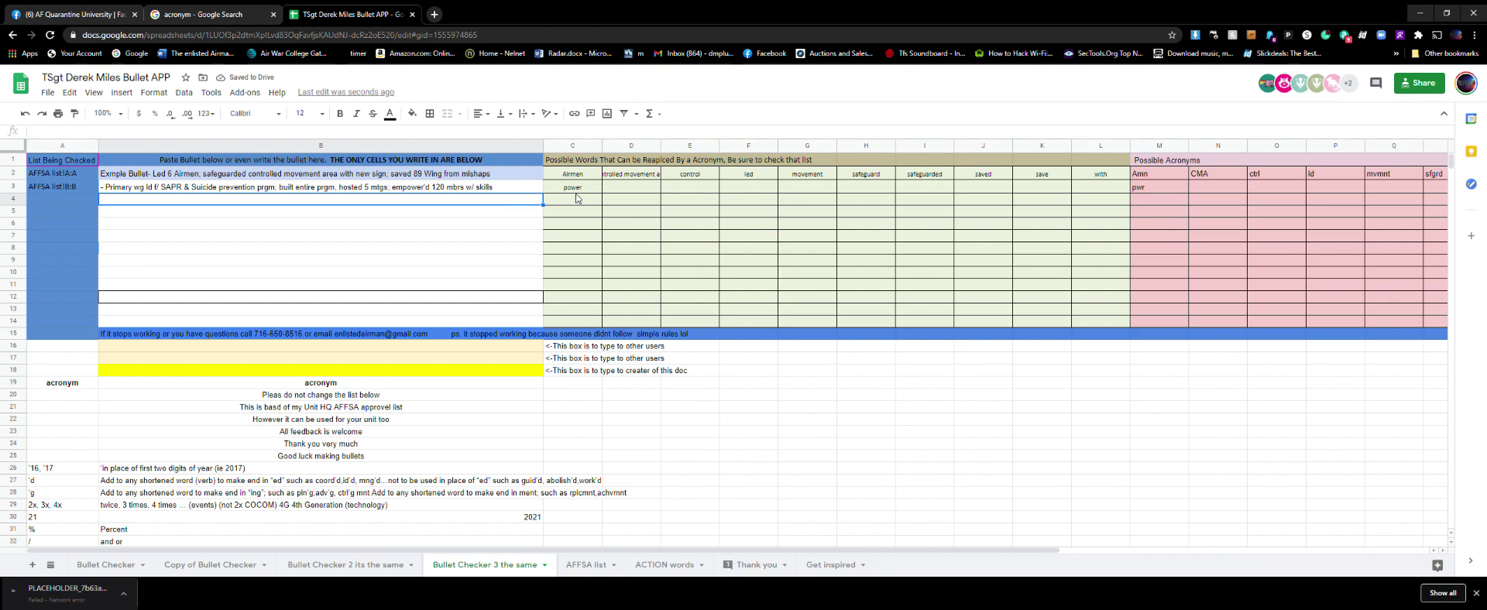
Copy the B3 bullet, then inspect the pwr flag formula in M3.
click(480, 189)
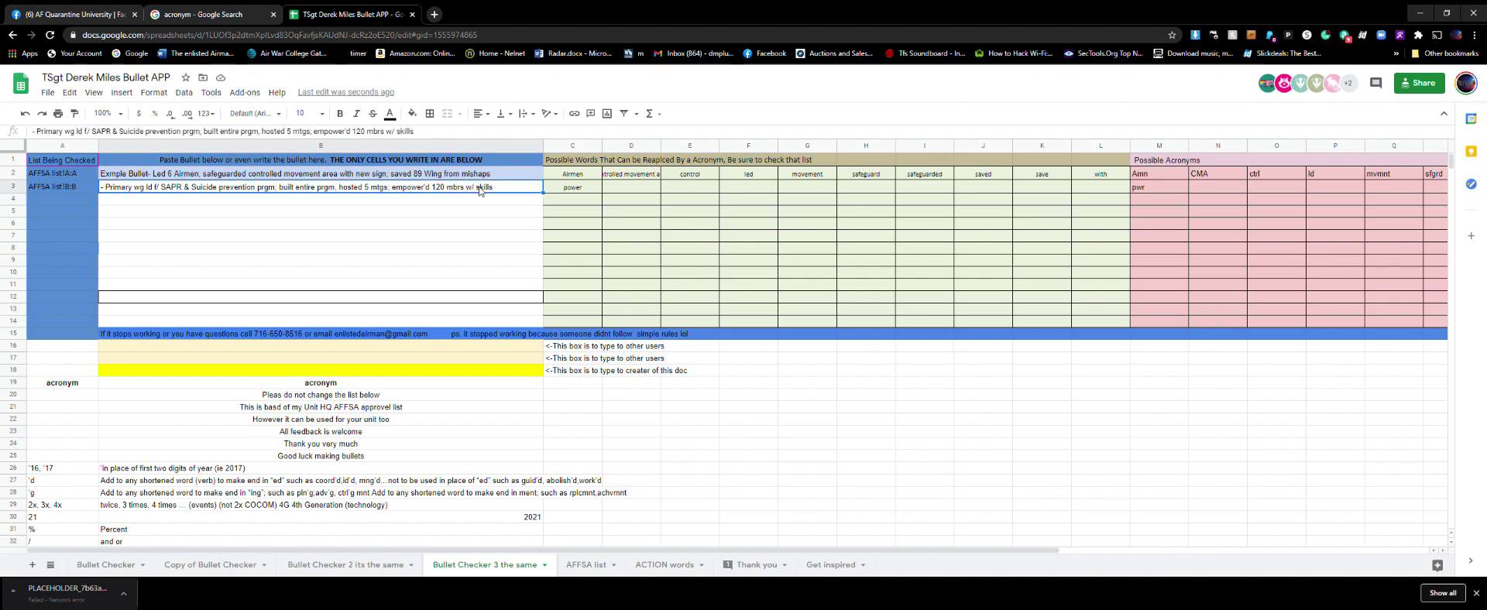
key(ctrl+c)
click(450, 199)
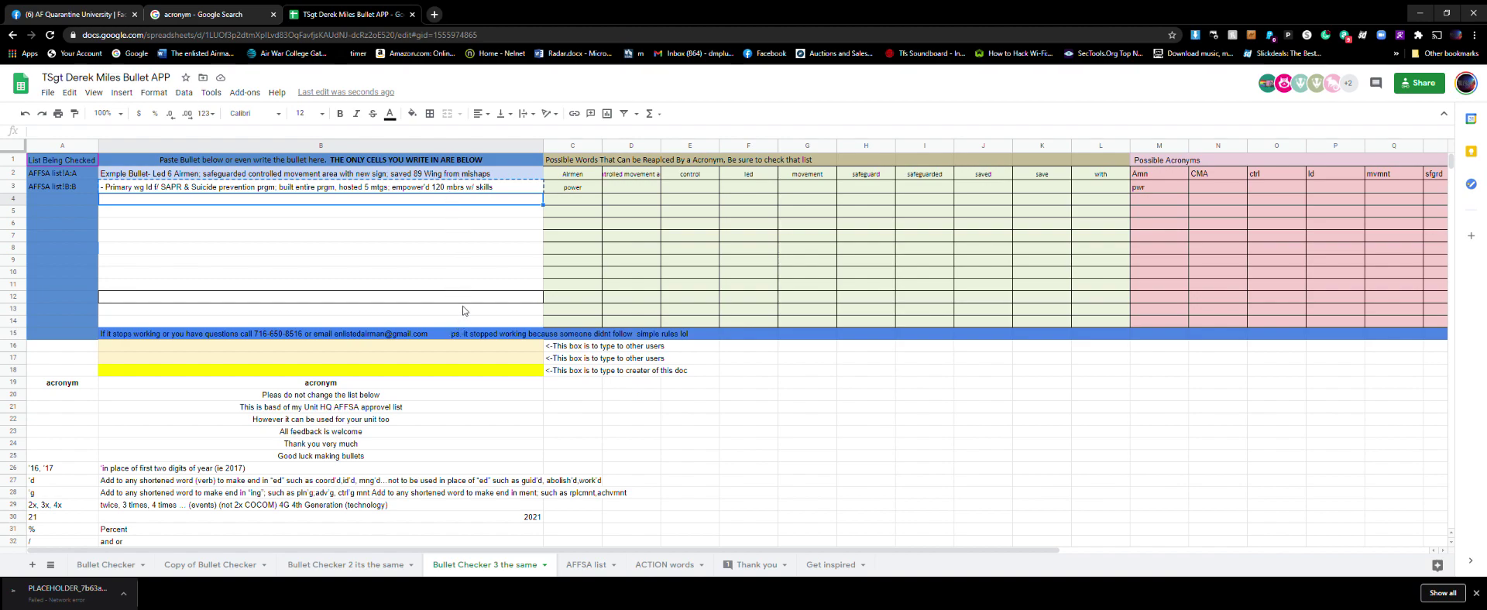
click(486, 226)
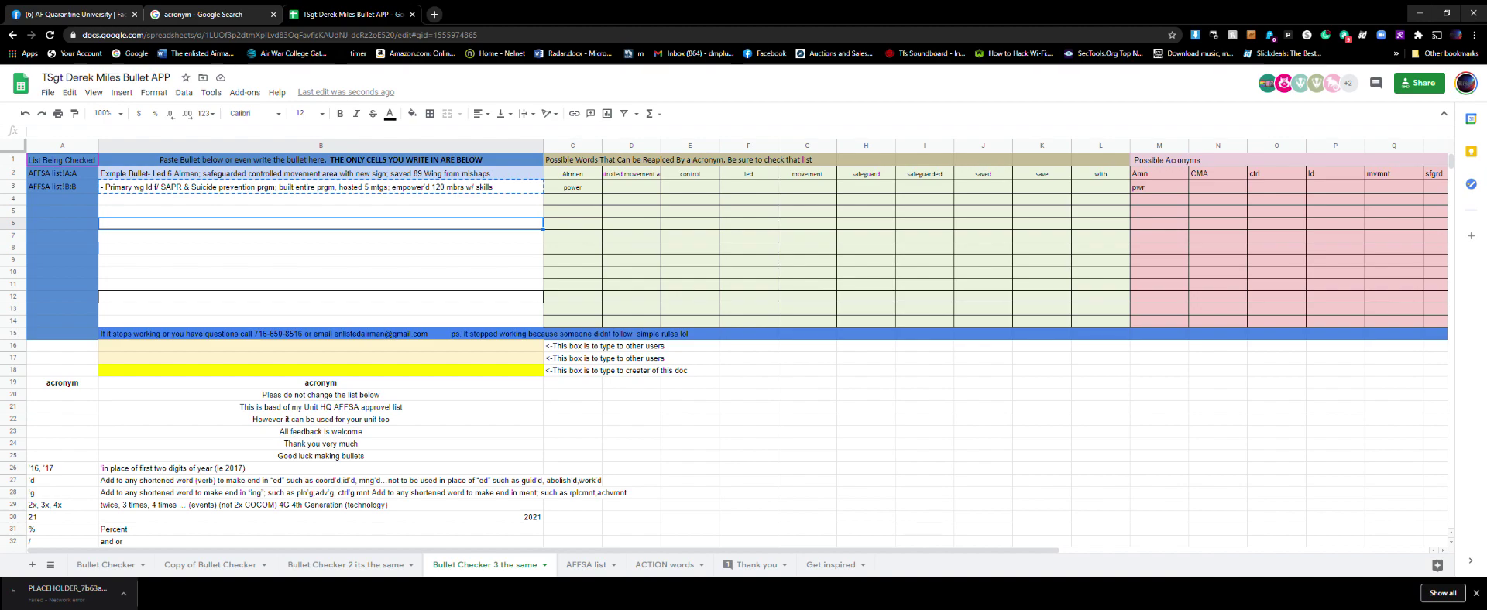
click(487, 188)
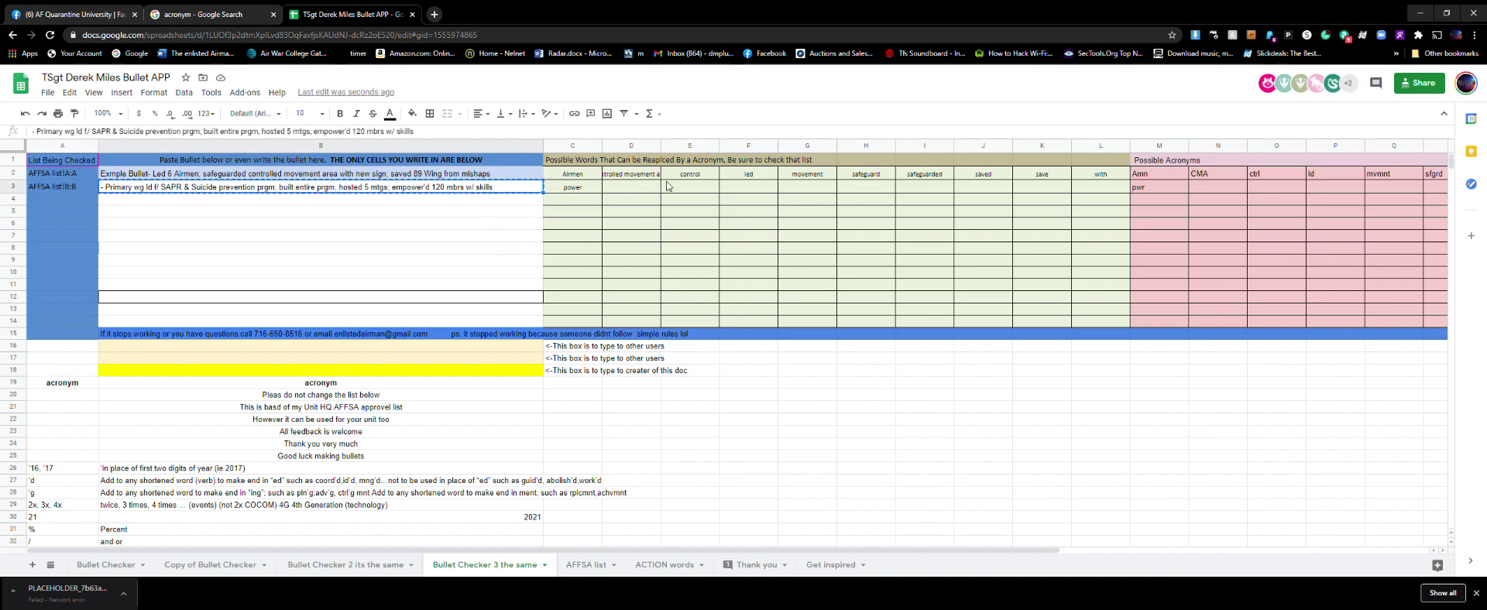
click(1160, 187)
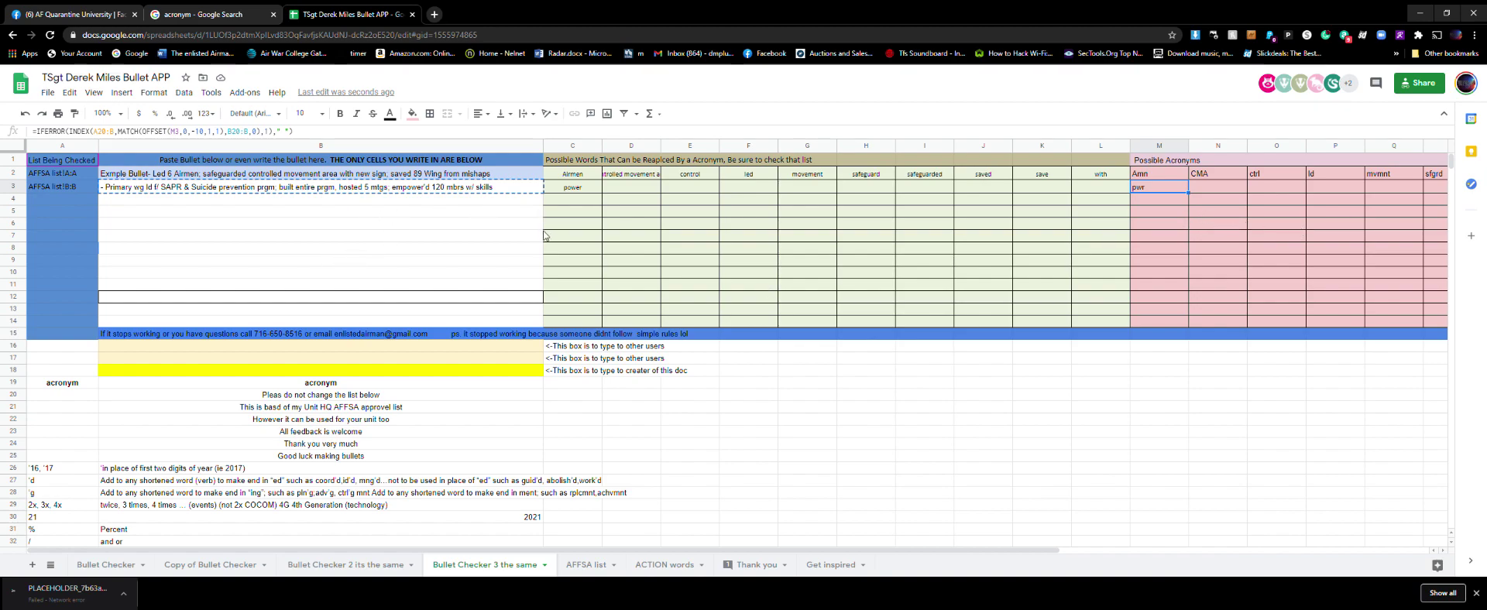
Fill the C2, D2 and E2 matching formulas down to row 14.
click(517, 177)
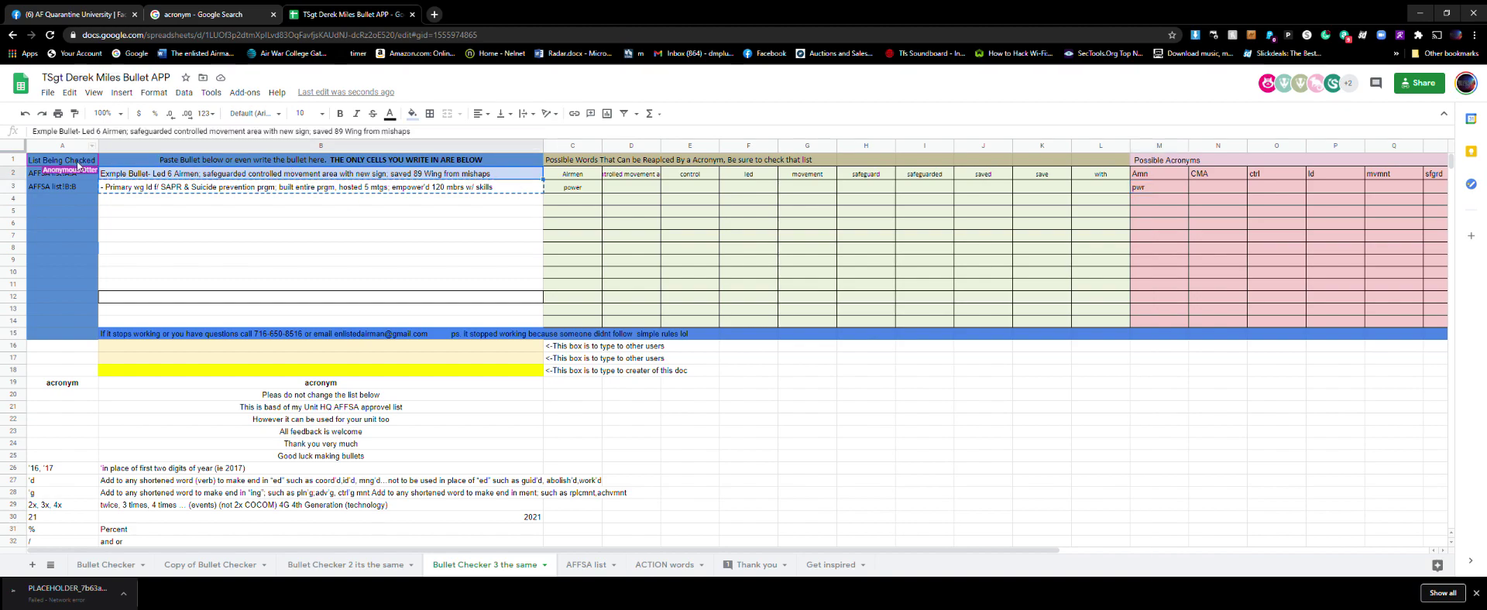
click(593, 177)
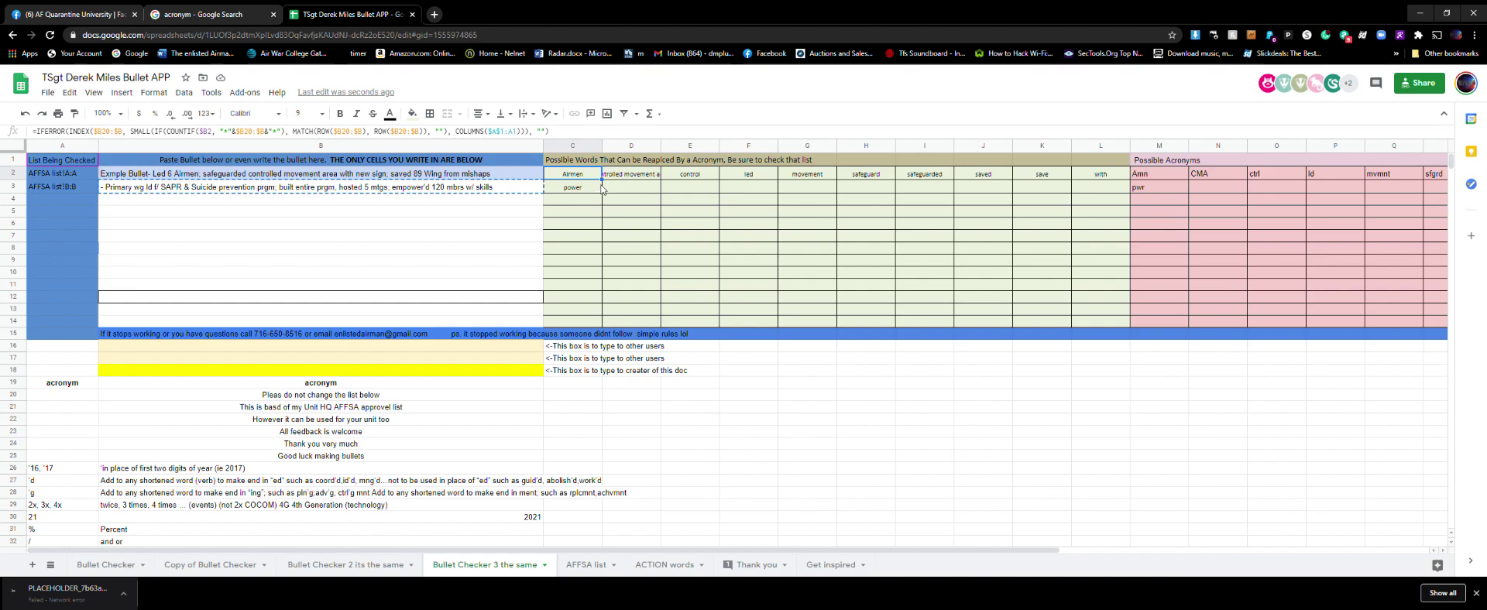
drag(611, 189, 612, 323)
click(653, 181)
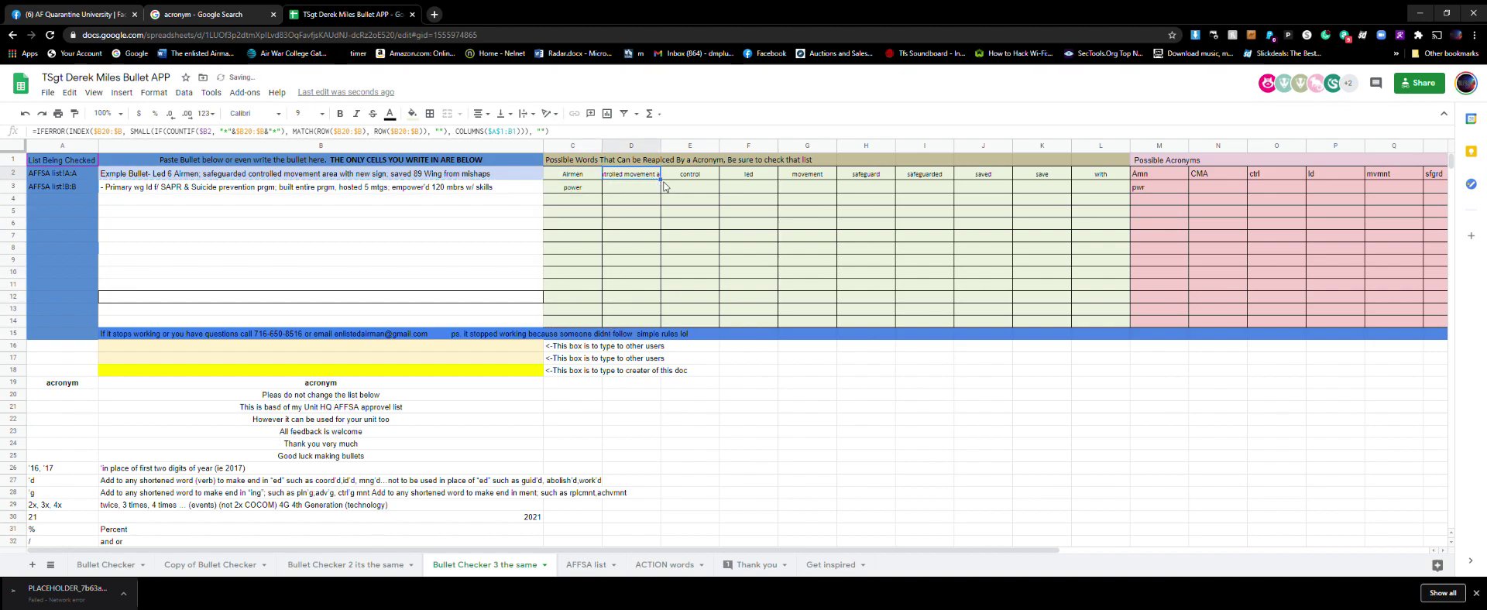
drag(669, 186, 668, 321)
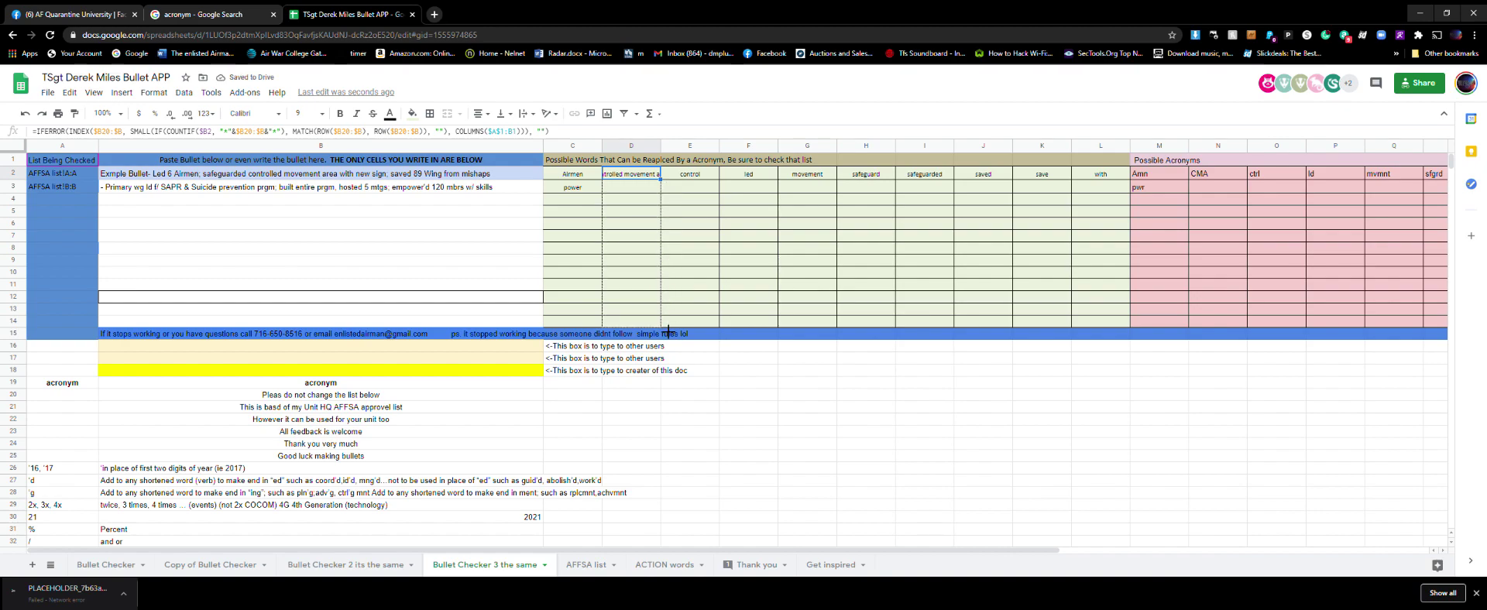
click(706, 177)
drag(727, 190, 722, 323)
click(697, 174)
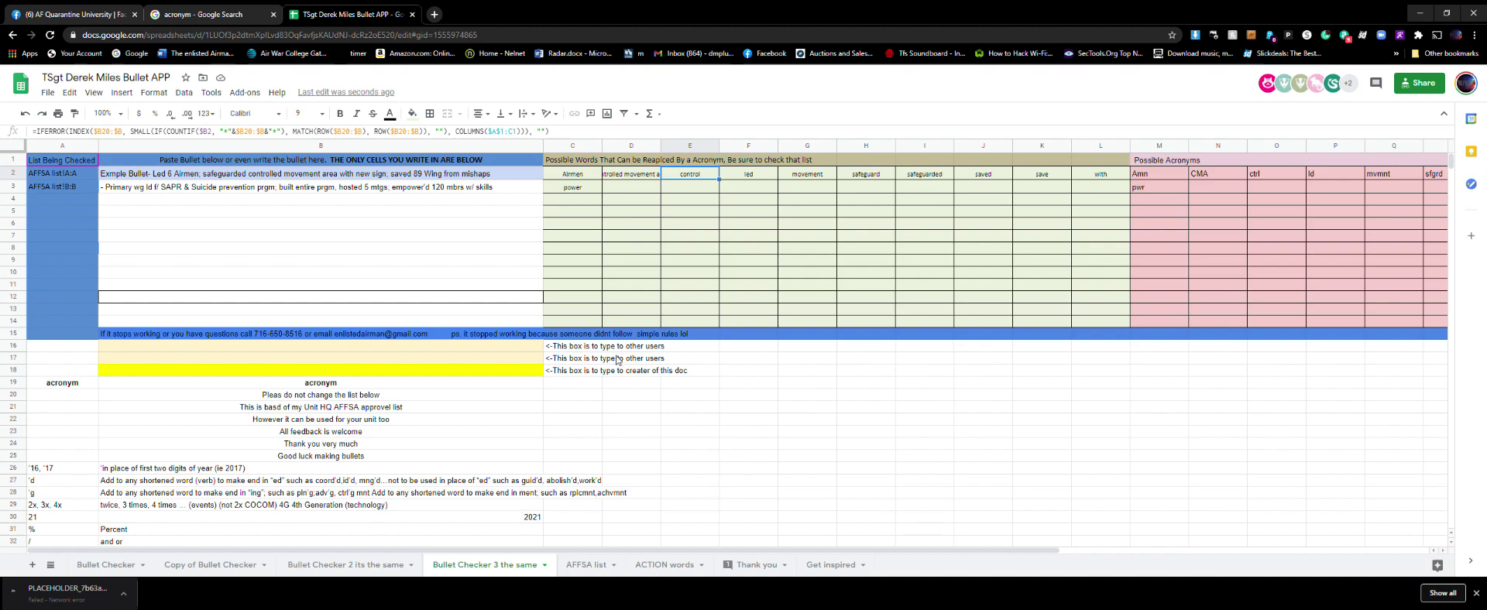
Cycle through Bullet Checker 2, 3, ACTION words and Get inspired, ending at the top of Copy of Bullet Checker.
click(379, 566)
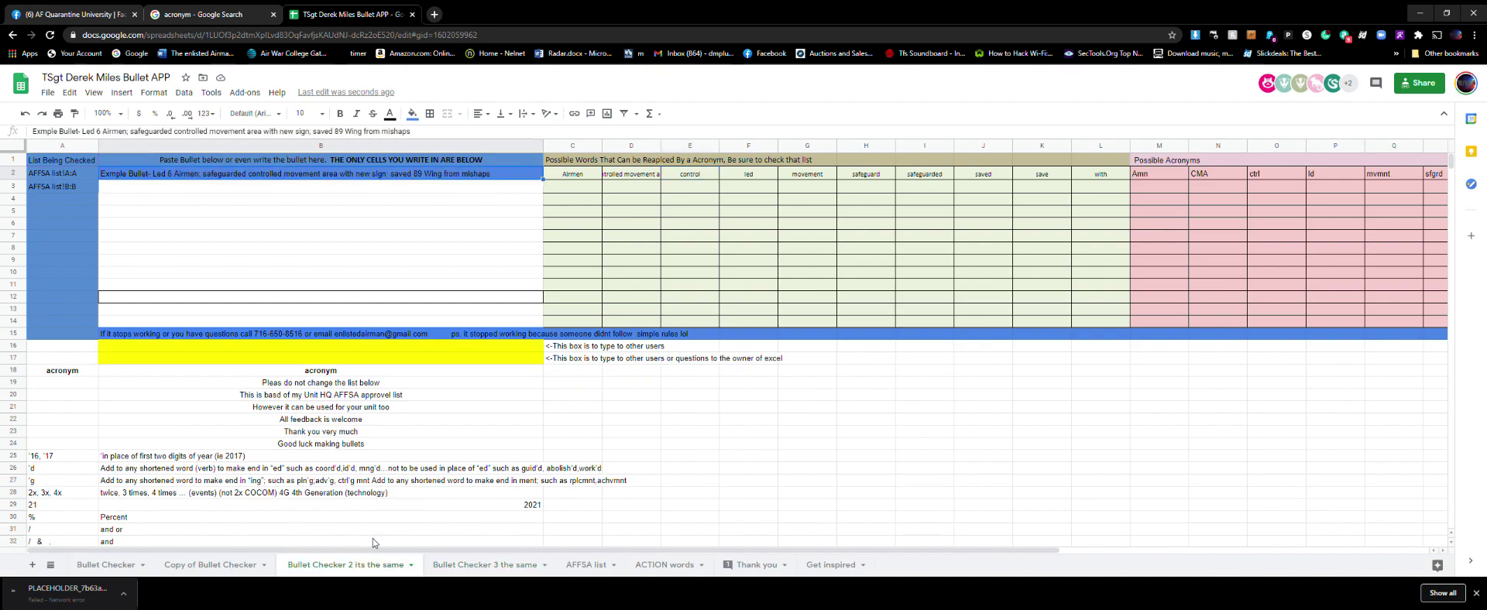
click(459, 565)
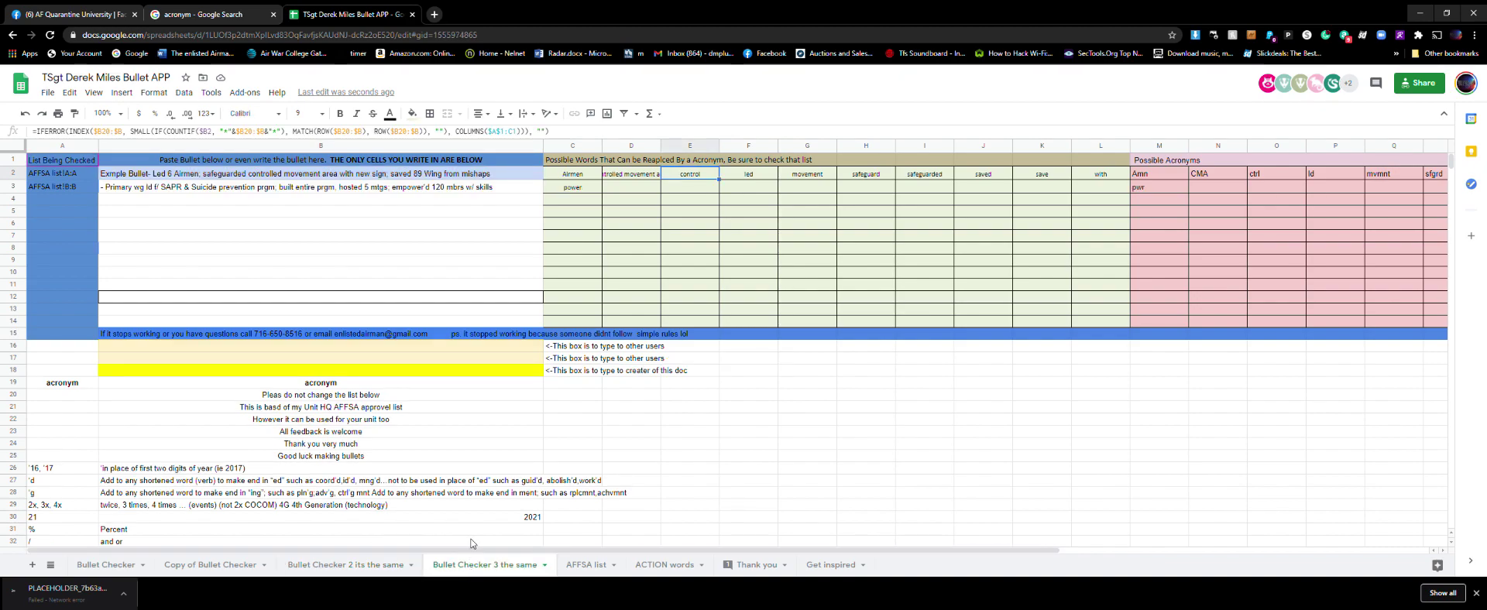
click(653, 566)
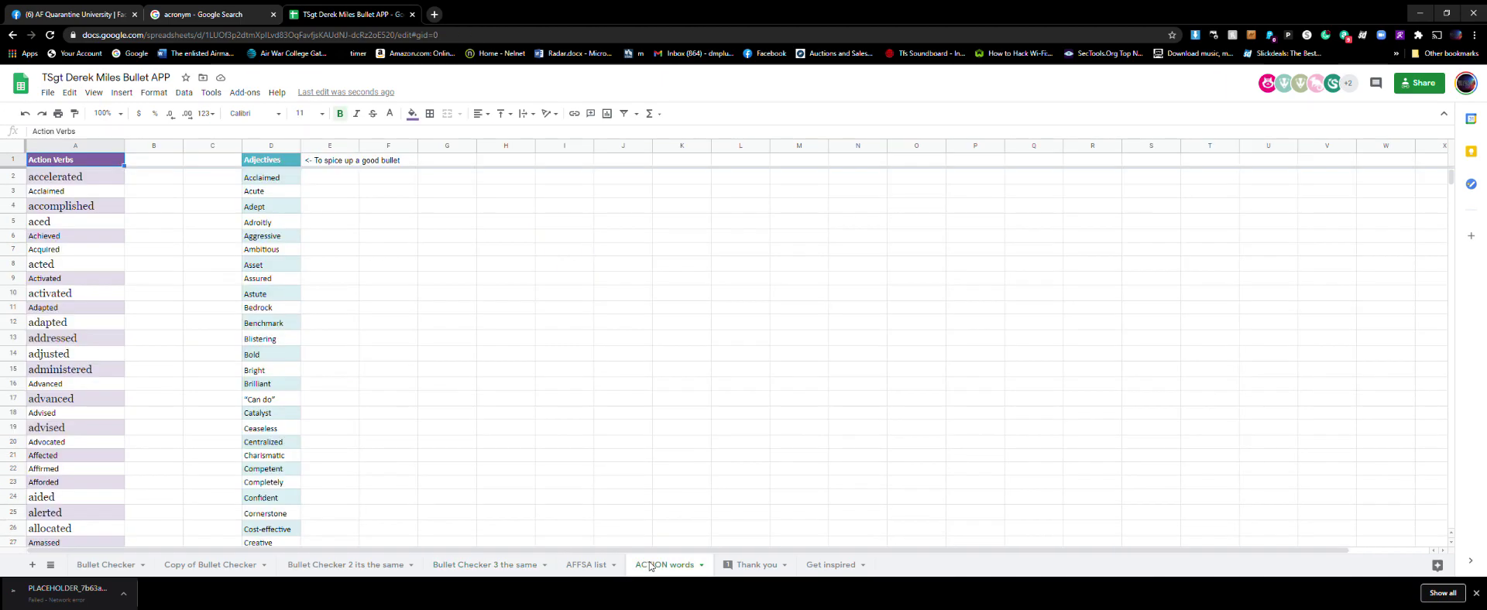
click(830, 565)
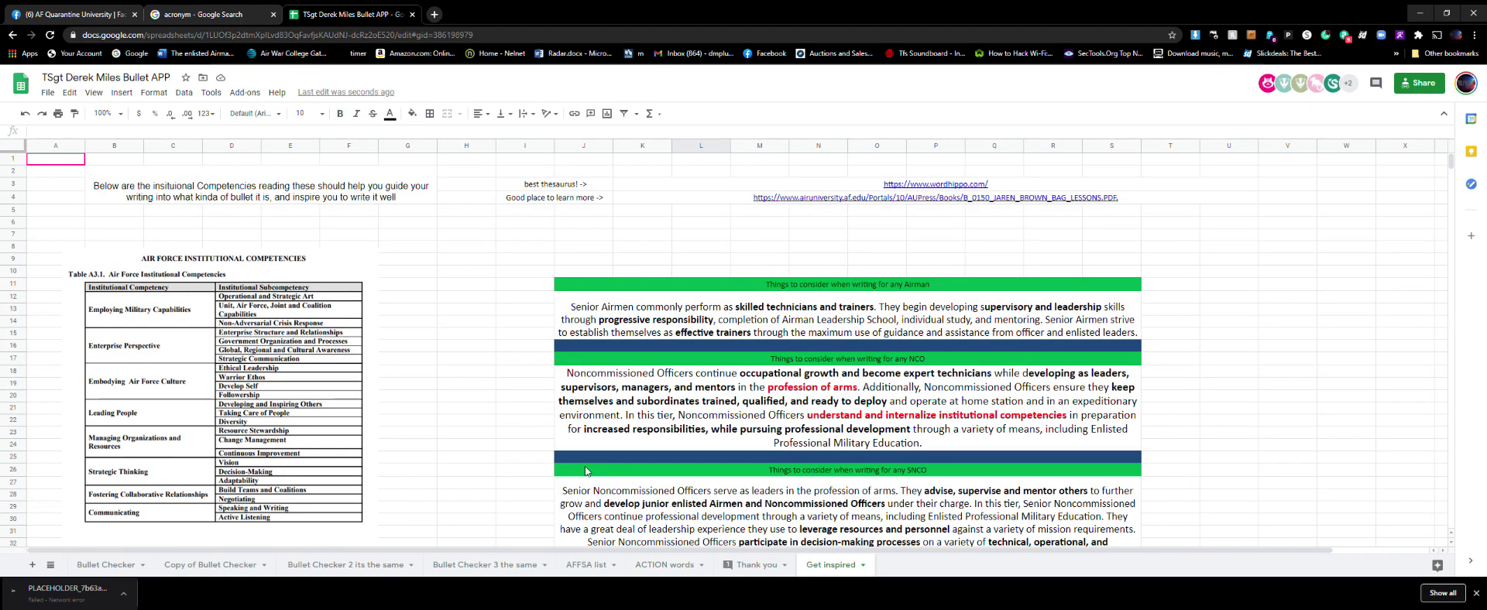
click(209, 566)
scroll(309, 447, up, 6)
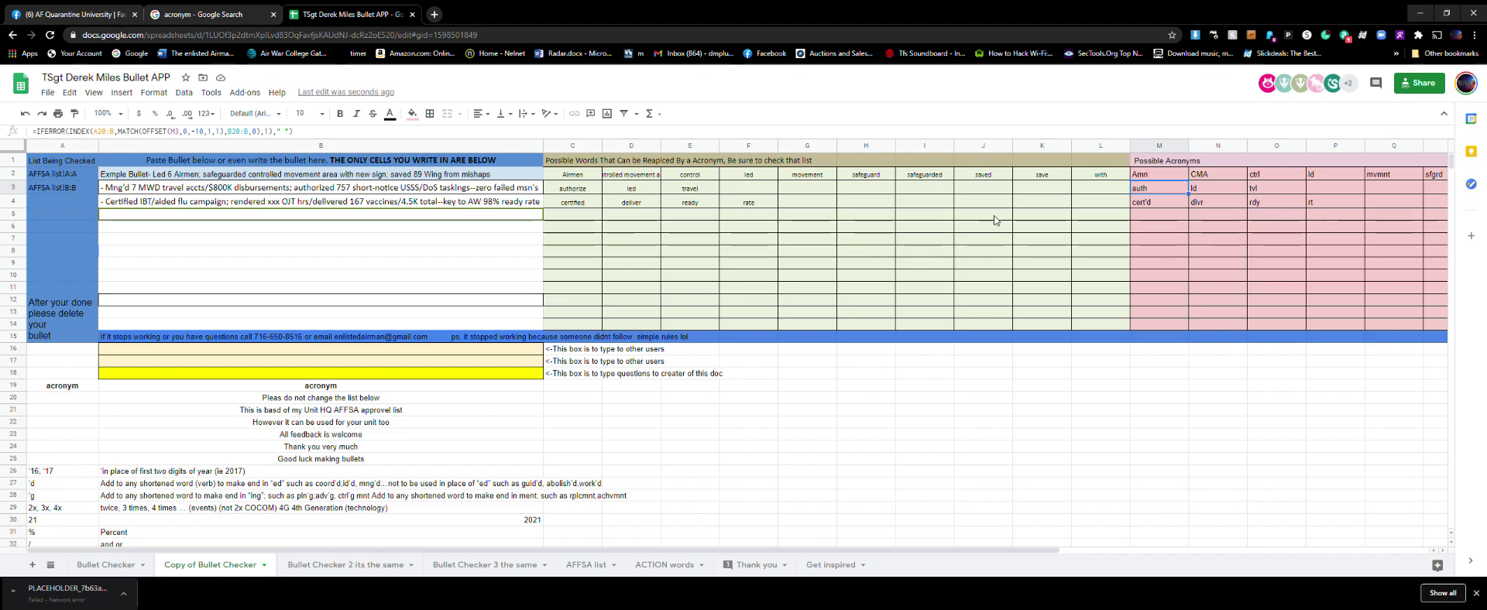
click(474, 353)
click(348, 340)
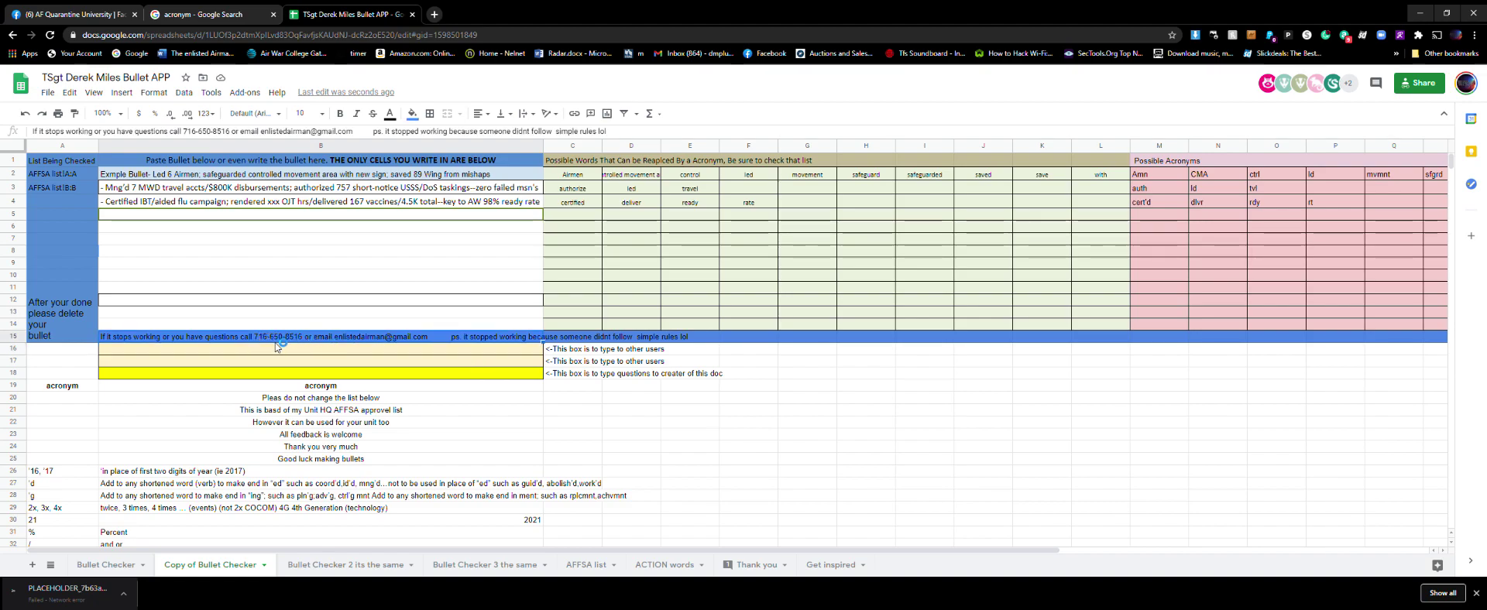
click(350, 350)
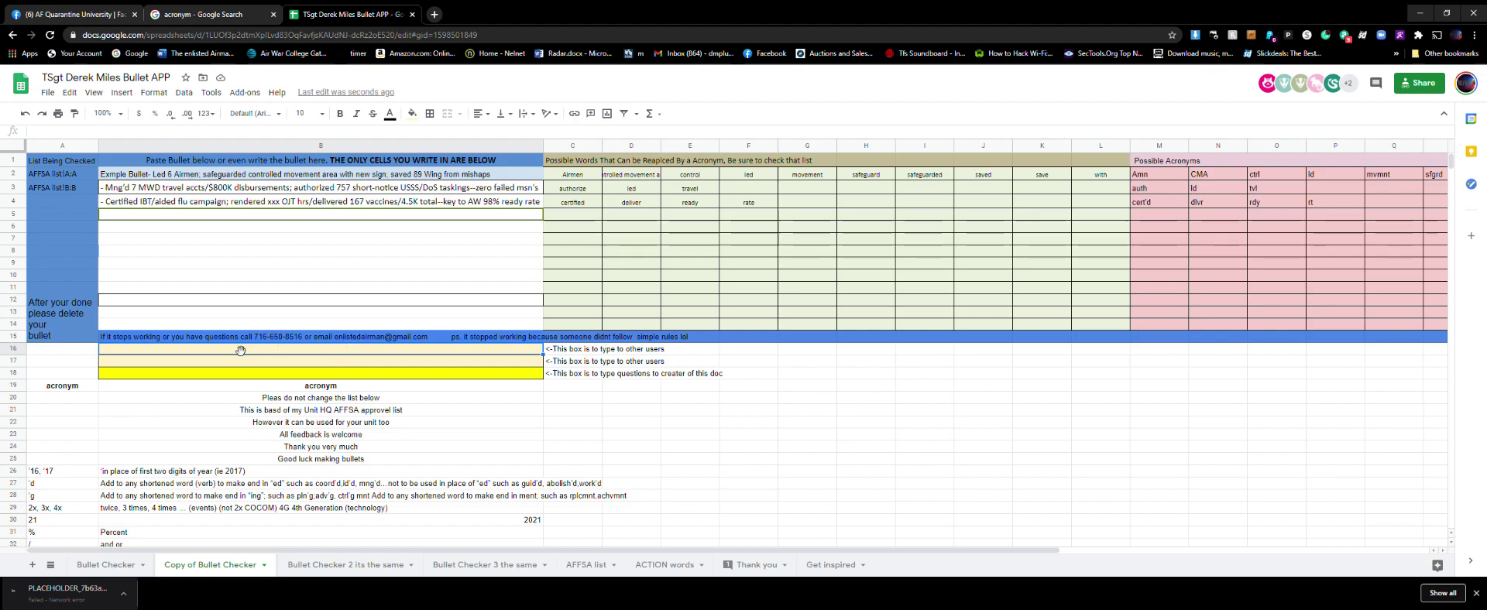
click(344, 364)
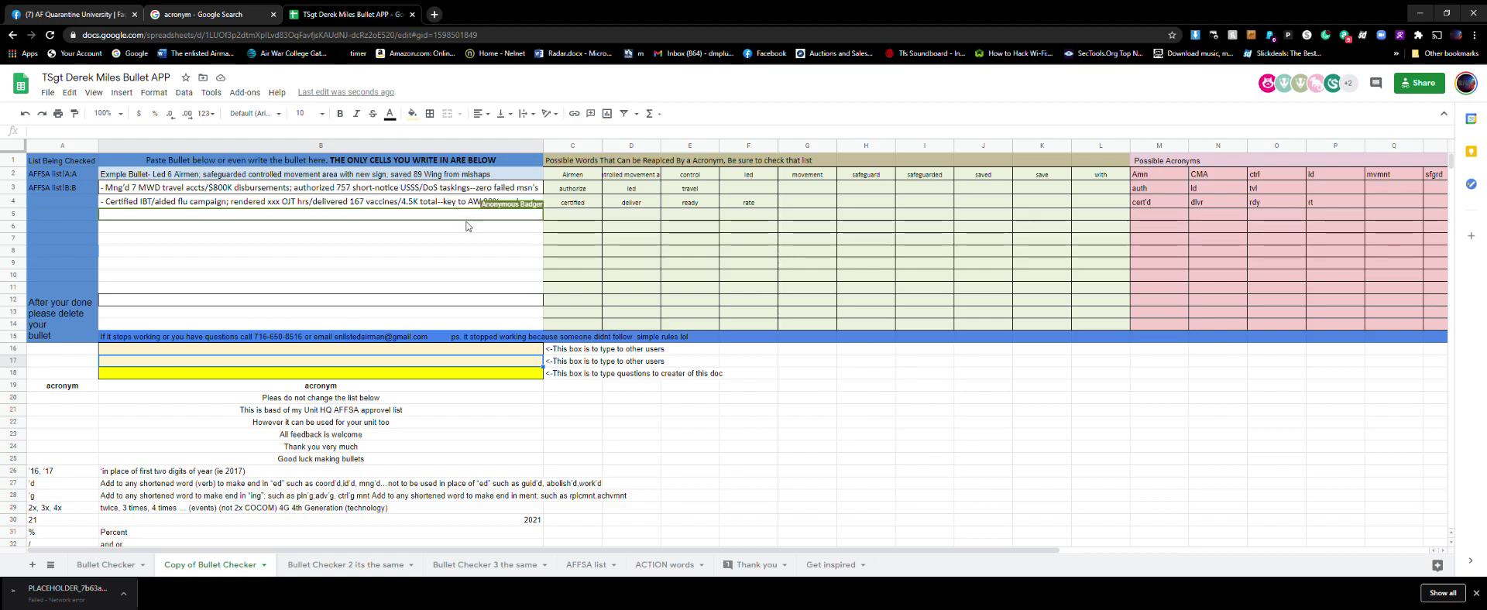
Return to the Bullet Checker 3 the same sheet and close its tab menu unchanged.
click(115, 571)
click(457, 565)
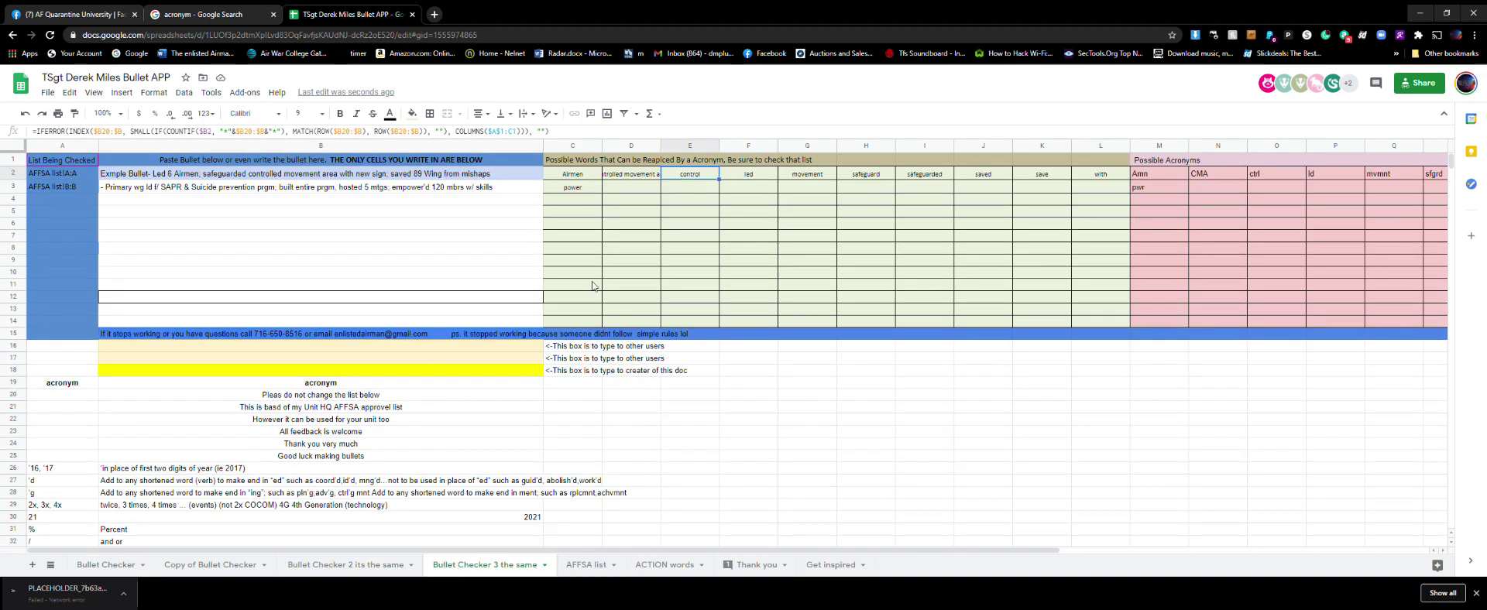
right_click(519, 566)
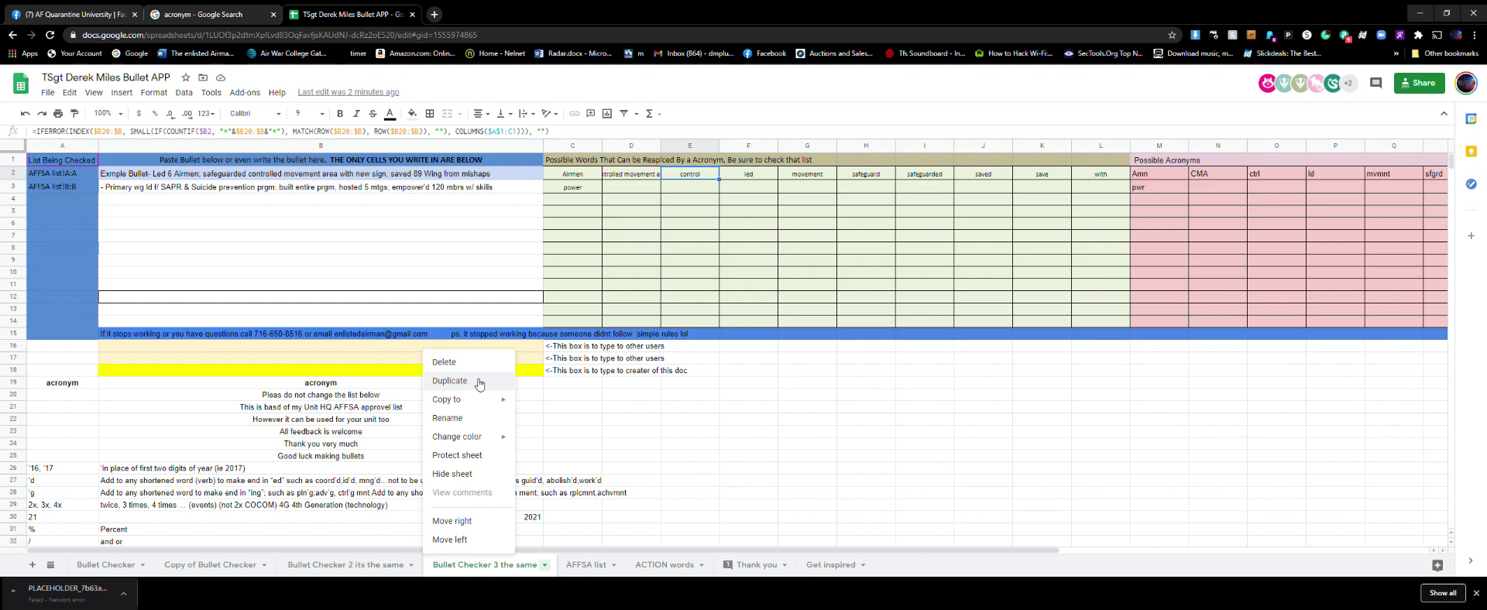
click(692, 411)
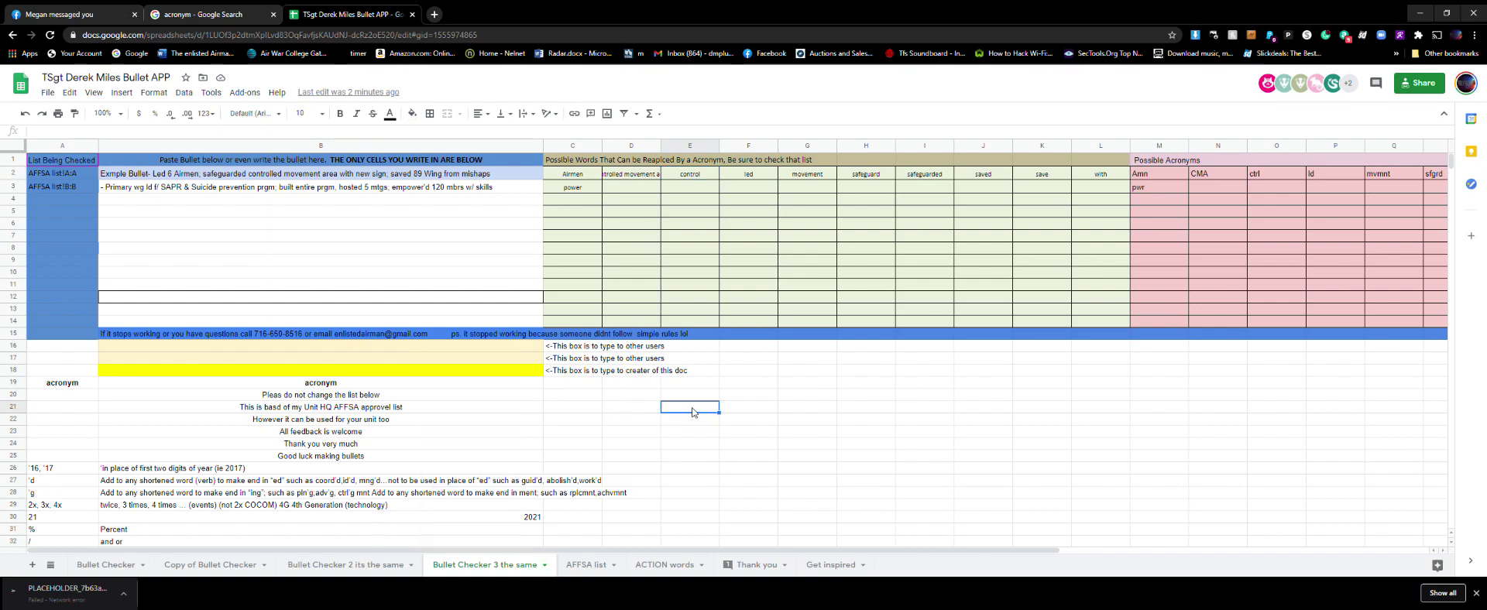